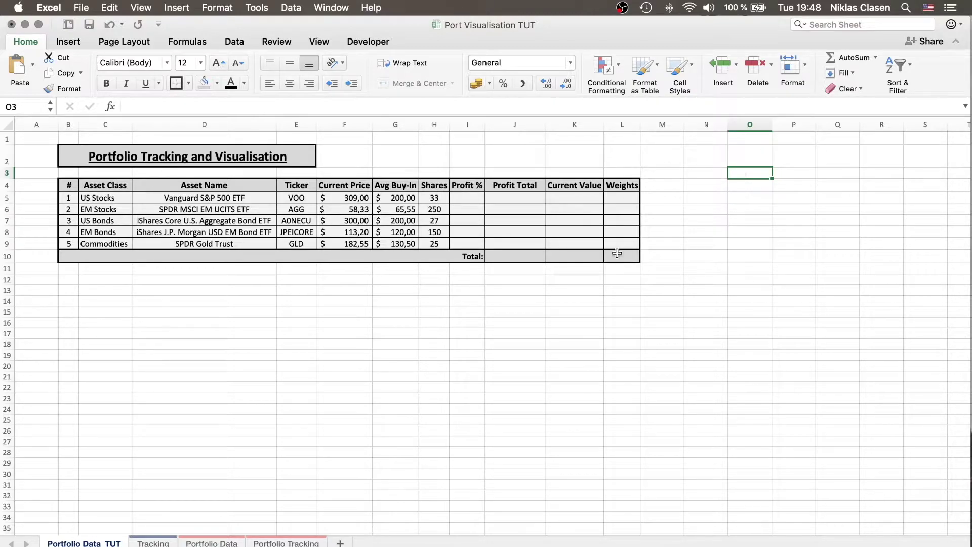
Log an 18.08.2020 portfolio value row with the Updater, then return to the Portfolio Data TUT sheet.
click(216, 543)
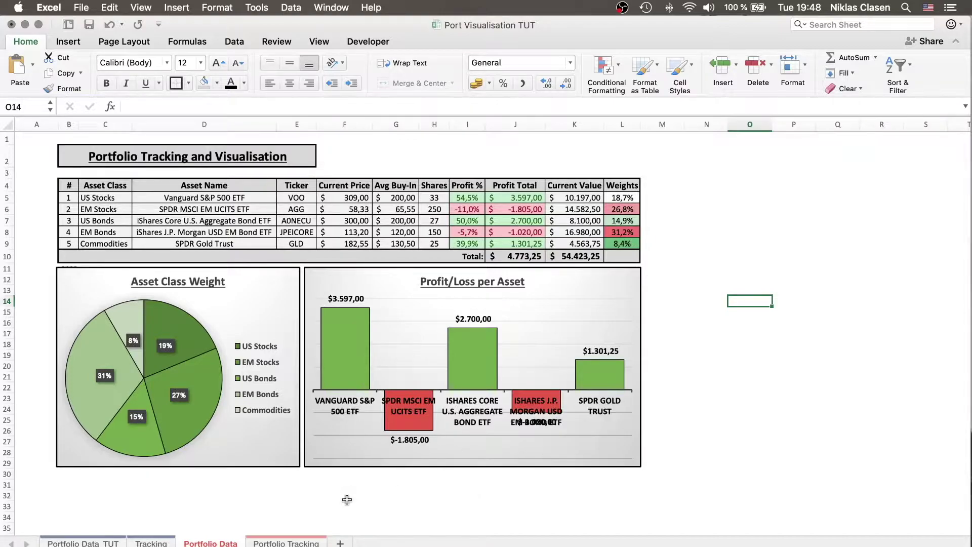
click(286, 543)
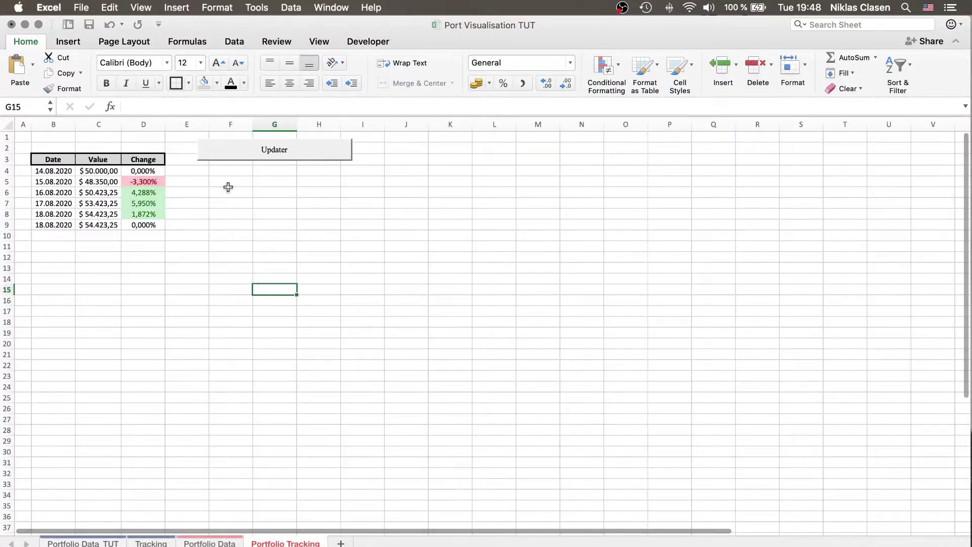
click(257, 159)
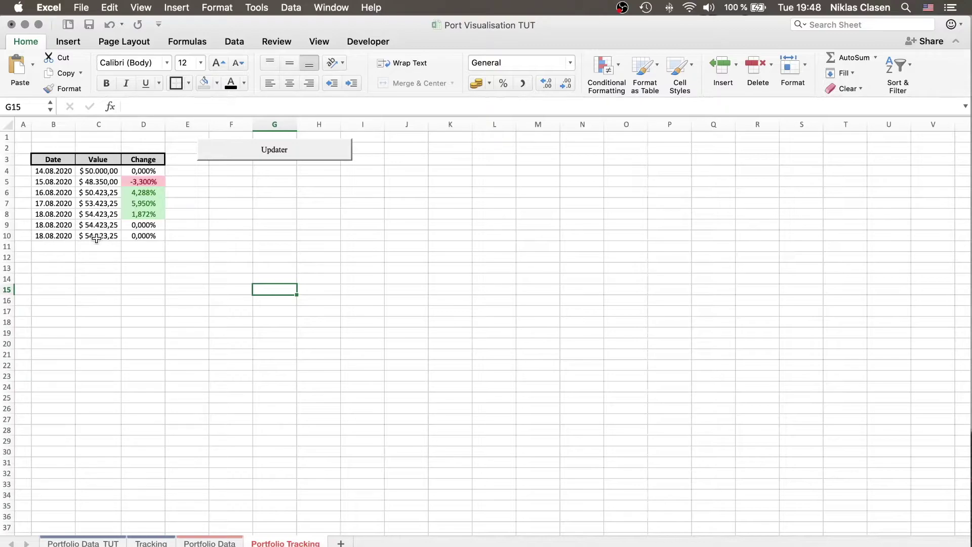
click(226, 543)
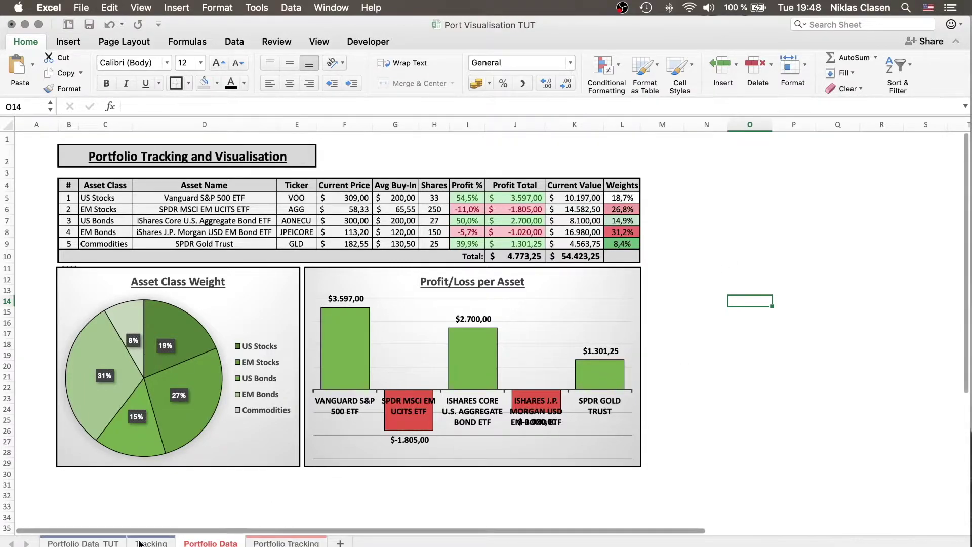
click(83, 543)
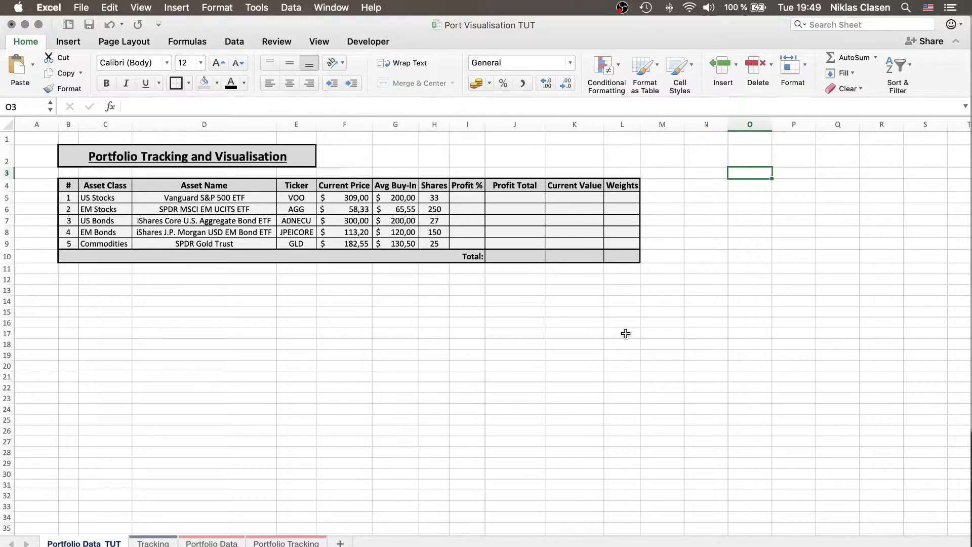
drag(126, 200, 434, 246)
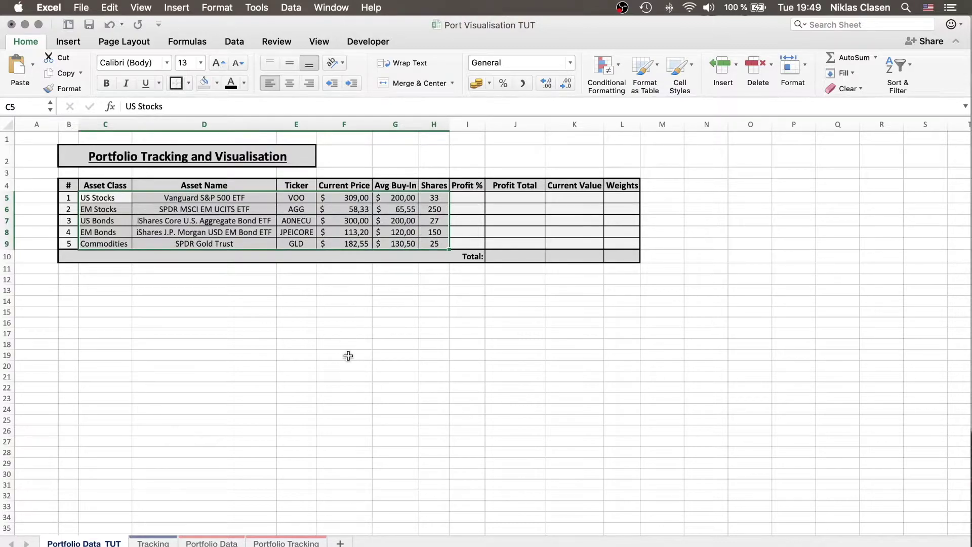
click(245, 370)
drag(103, 197, 111, 243)
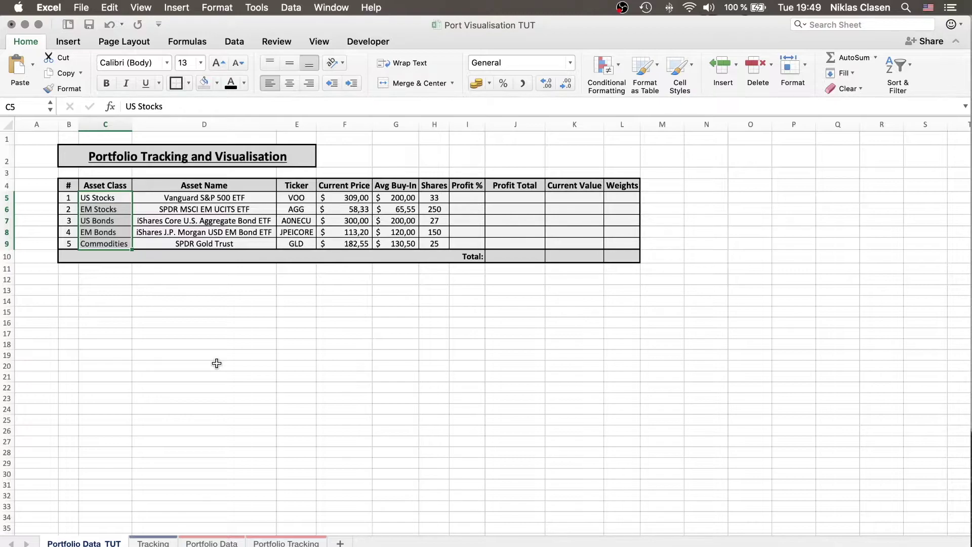
click(172, 319)
click(113, 202)
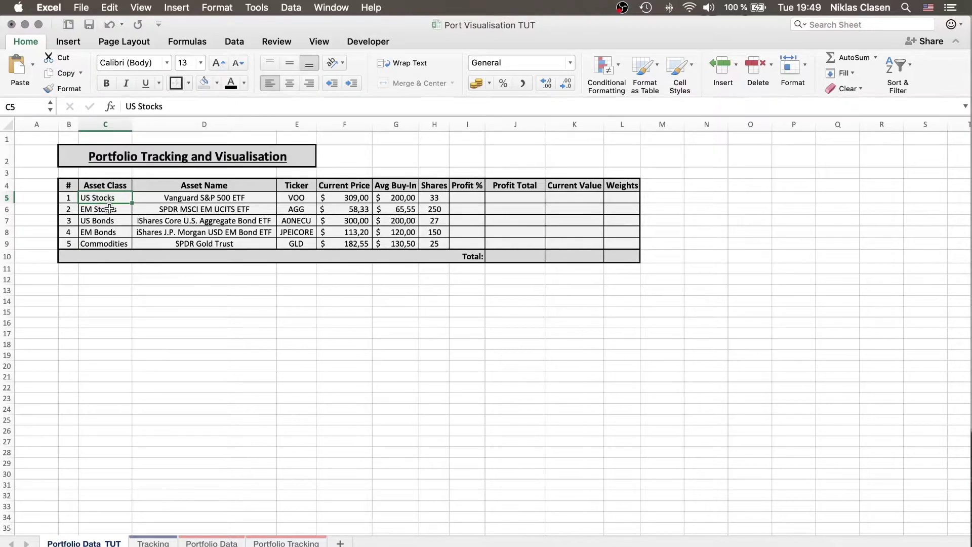
click(149, 388)
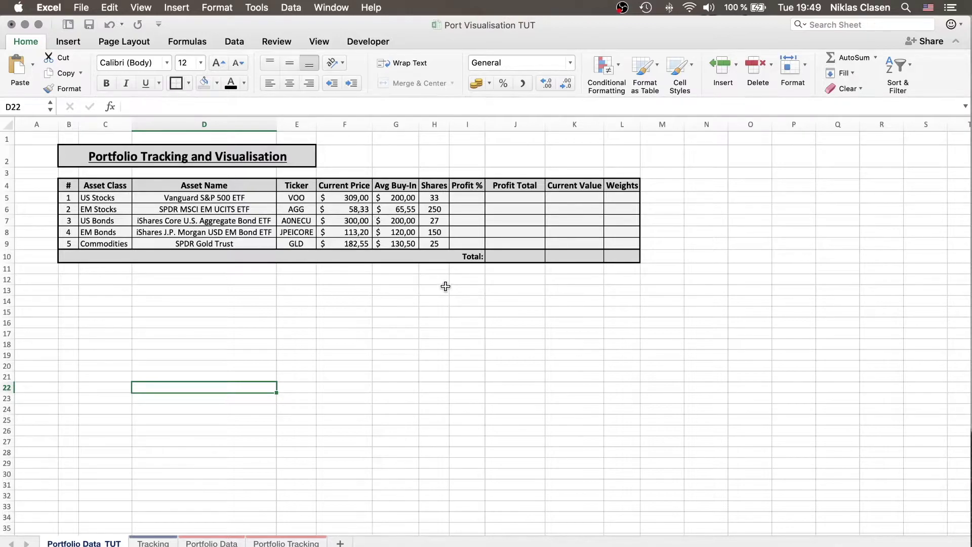
click(465, 198)
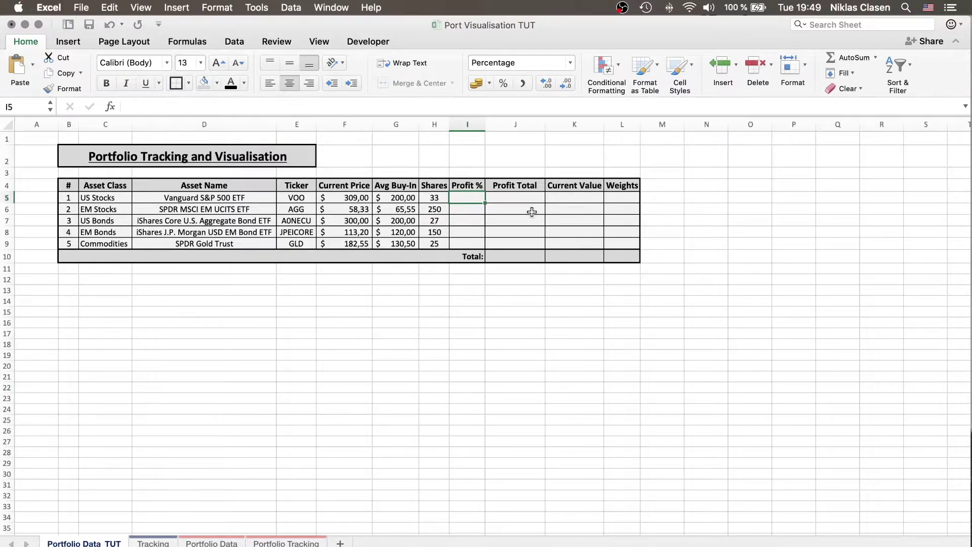
Enter =(F5/G5)-1 in I5 for the first asset's Profit %.
text(=)
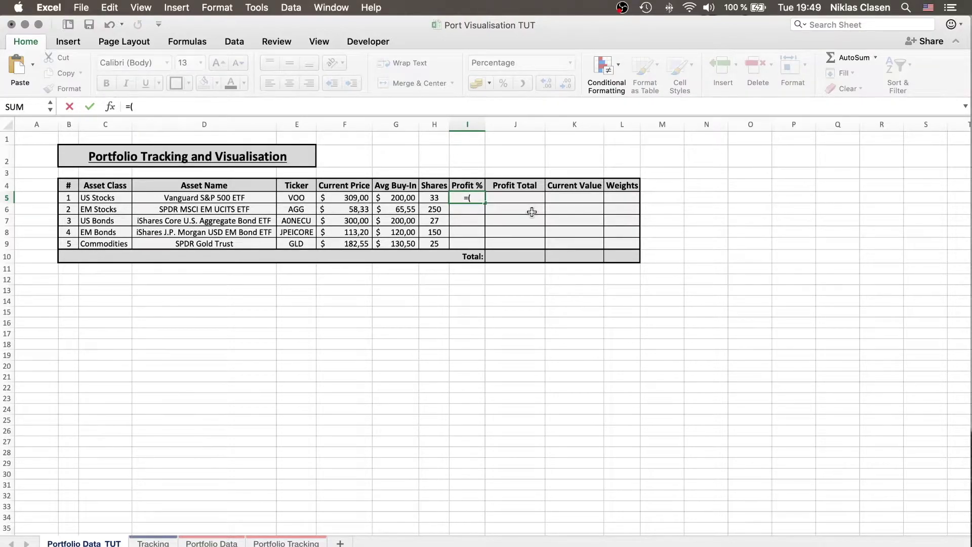
text(()
click(359, 199)
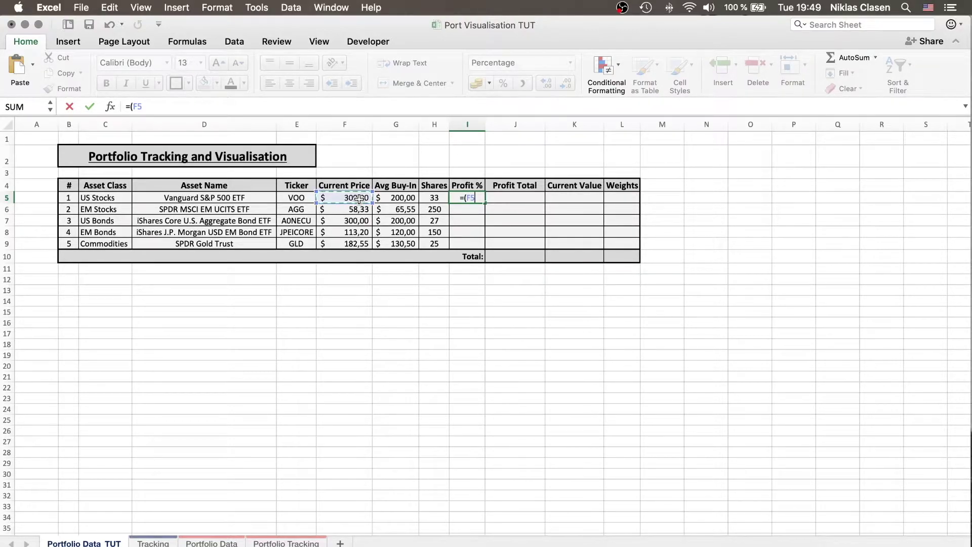
text(/)
click(399, 201)
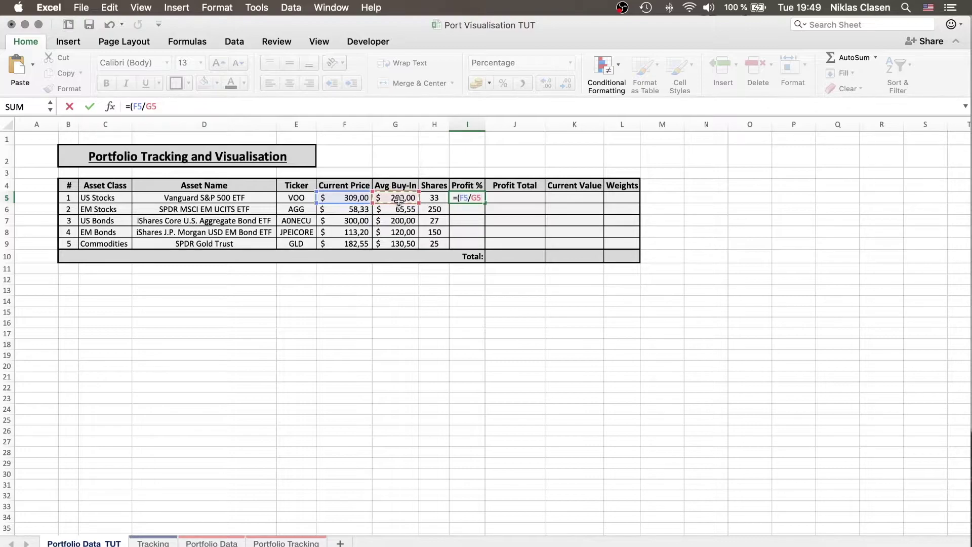
text(_)
key(BackSpace)
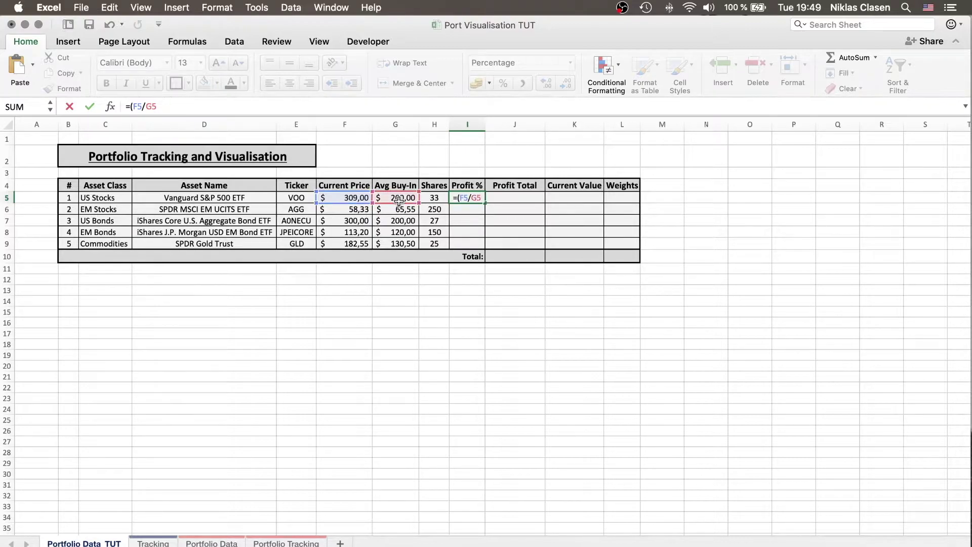
text(-)
key(BackSpace)
text()-1)
key(Return)
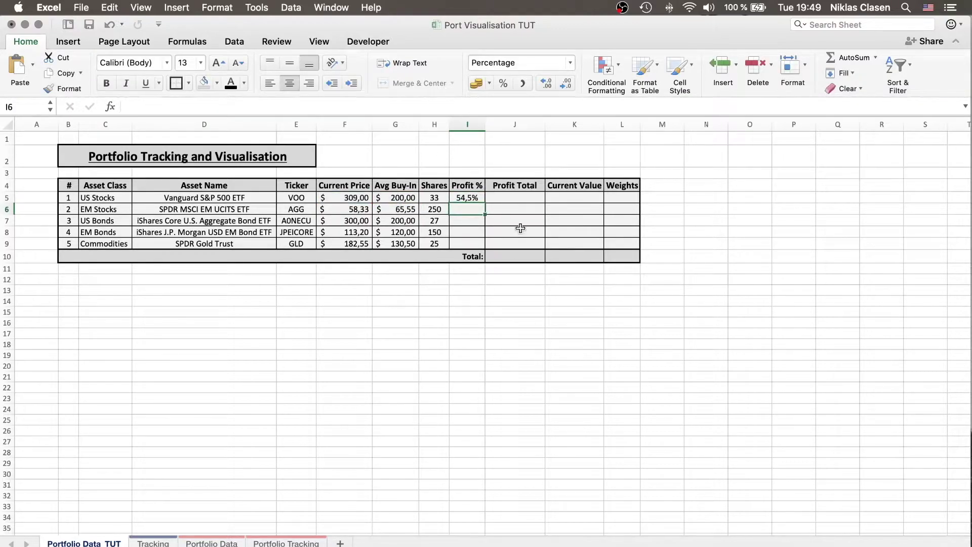
Format the Profit % cells I5:I9 as percentages, showing 55% for the first asset.
drag(469, 198, 472, 240)
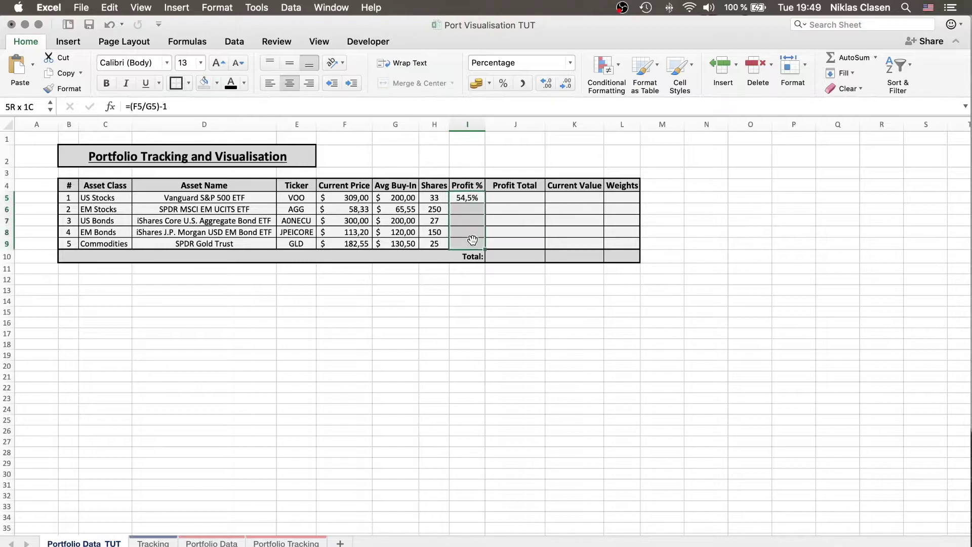
click(569, 63)
click(534, 78)
click(616, 311)
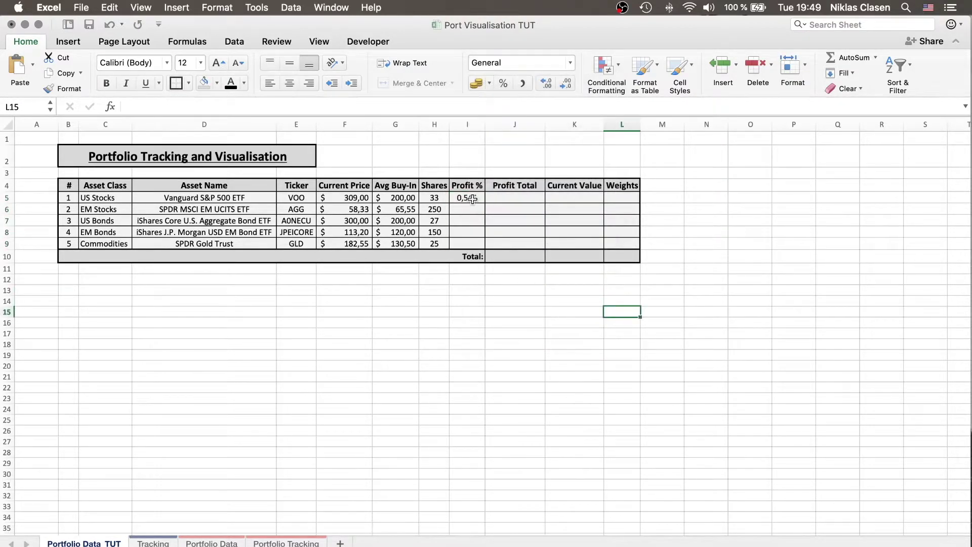
drag(472, 198, 474, 243)
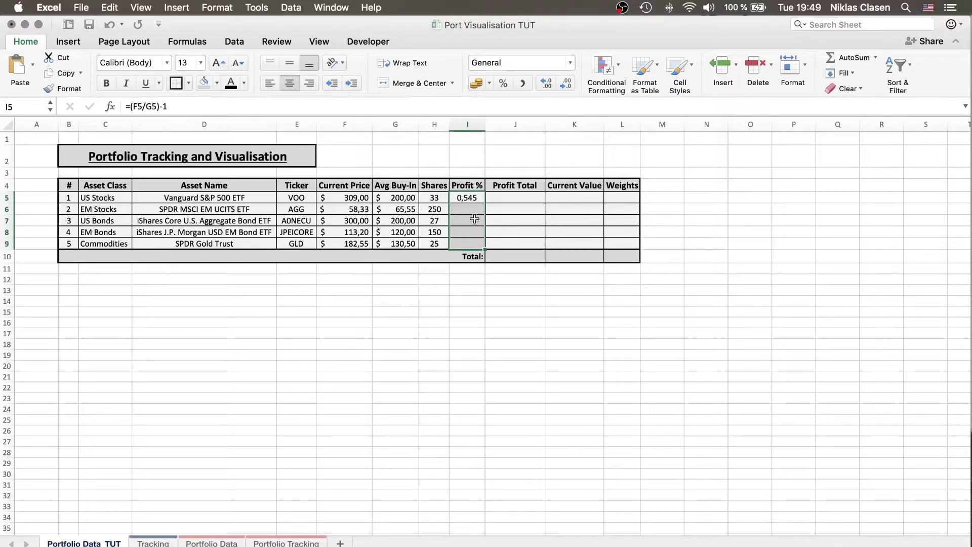
click(503, 84)
Enter the Profit Total formula =F5*H5-G5*H5 in J5.
click(489, 311)
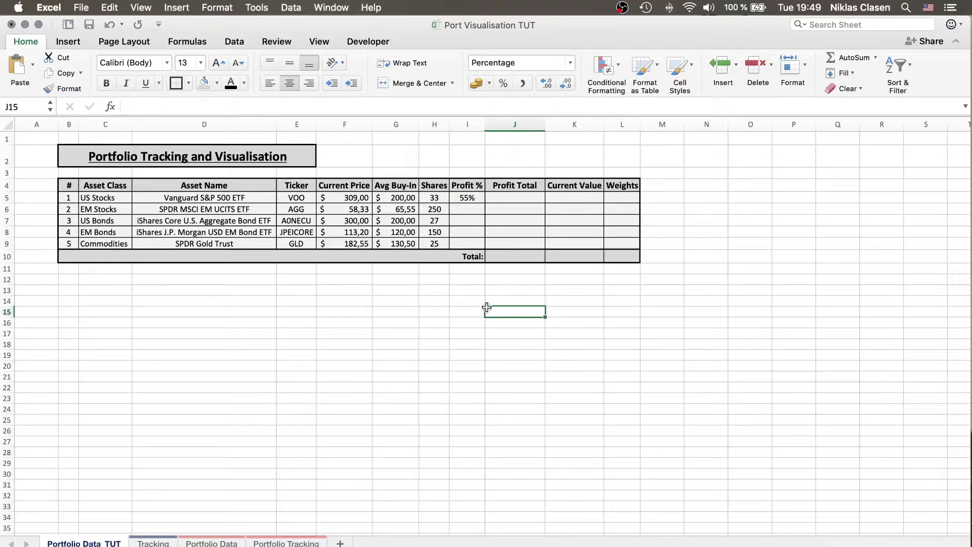
click(512, 198)
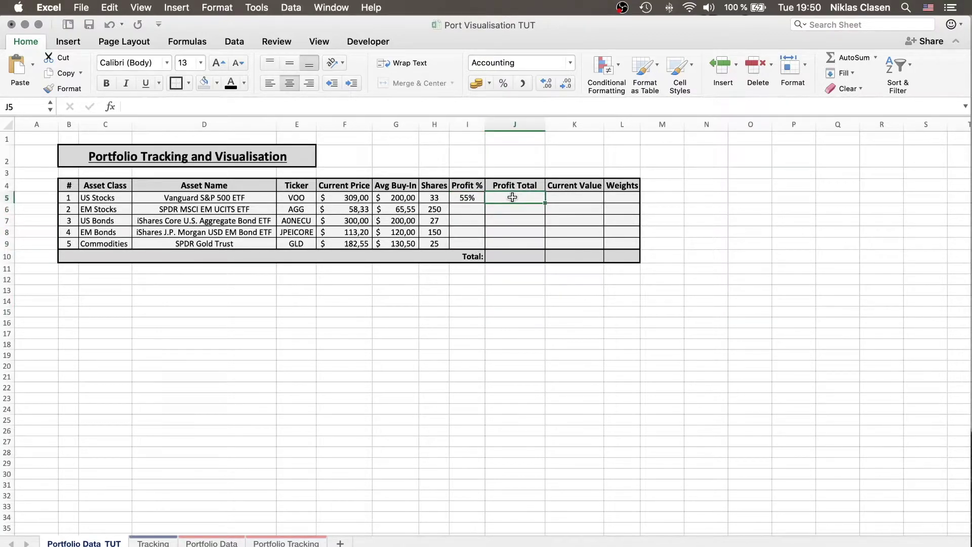
double_click(512, 197)
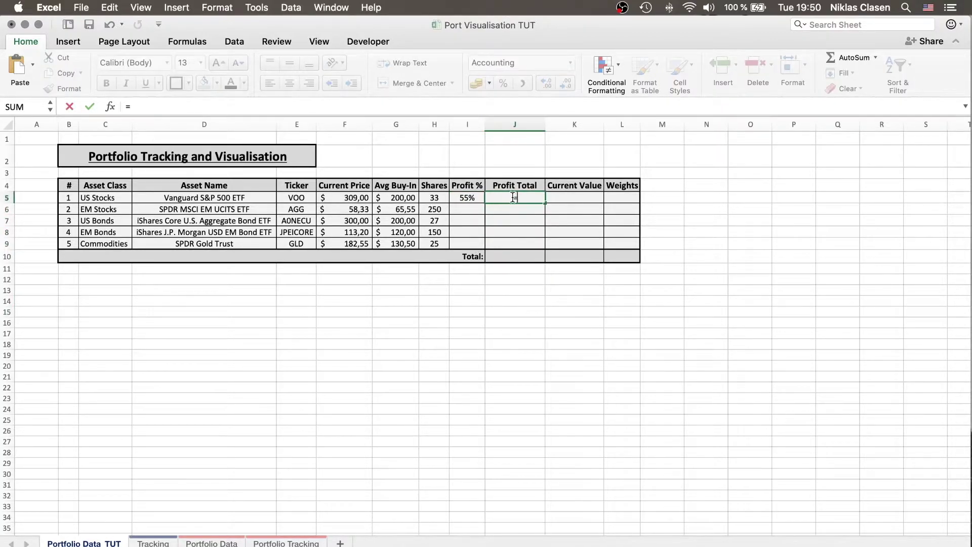
click(354, 197)
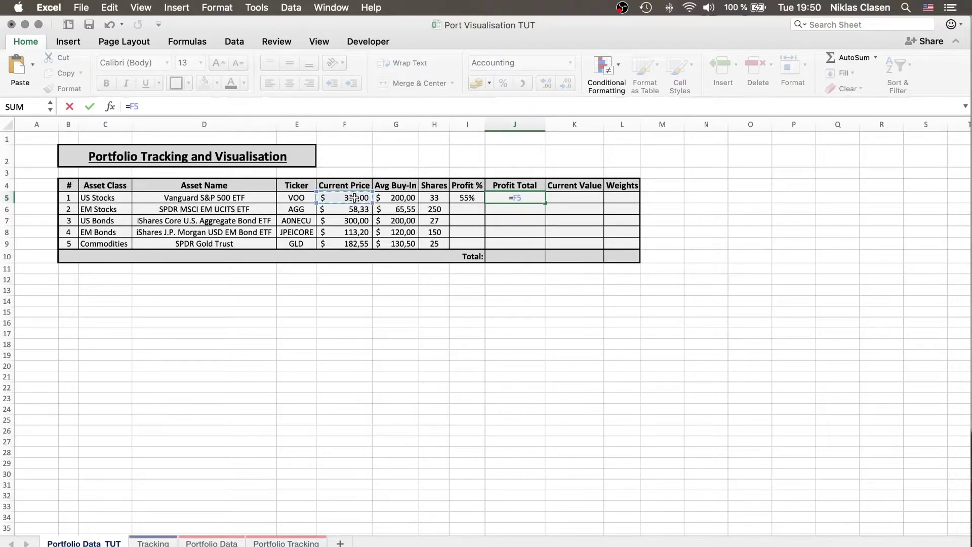
text(*)
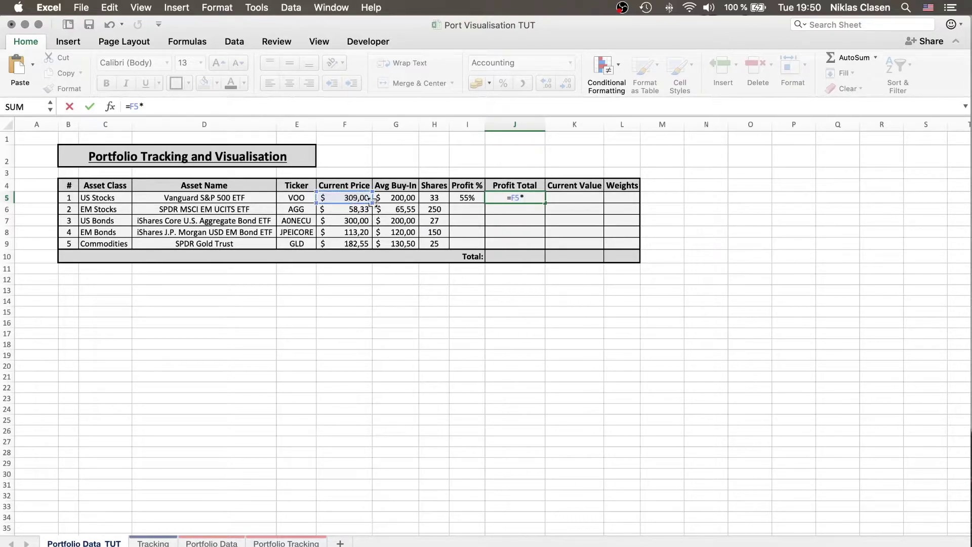
click(427, 198)
text(-)
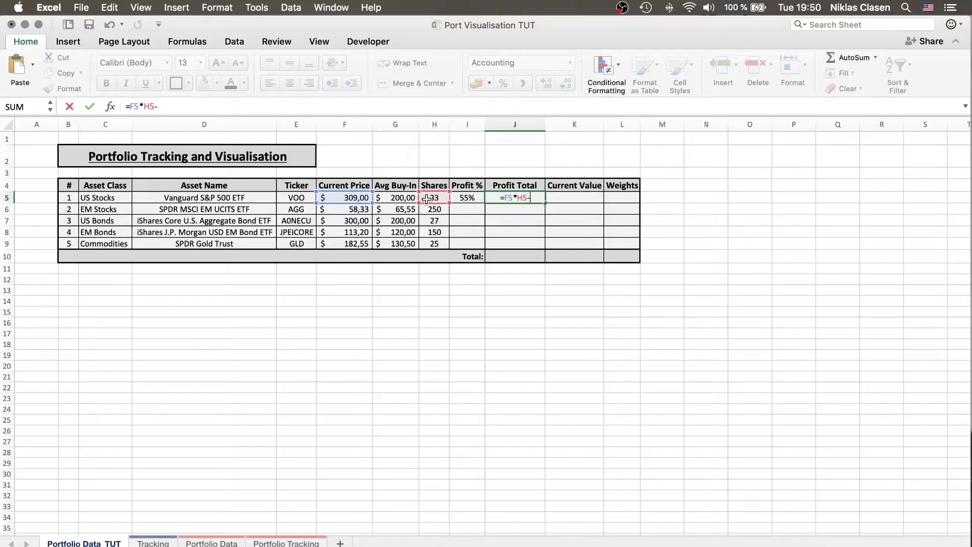
click(386, 199)
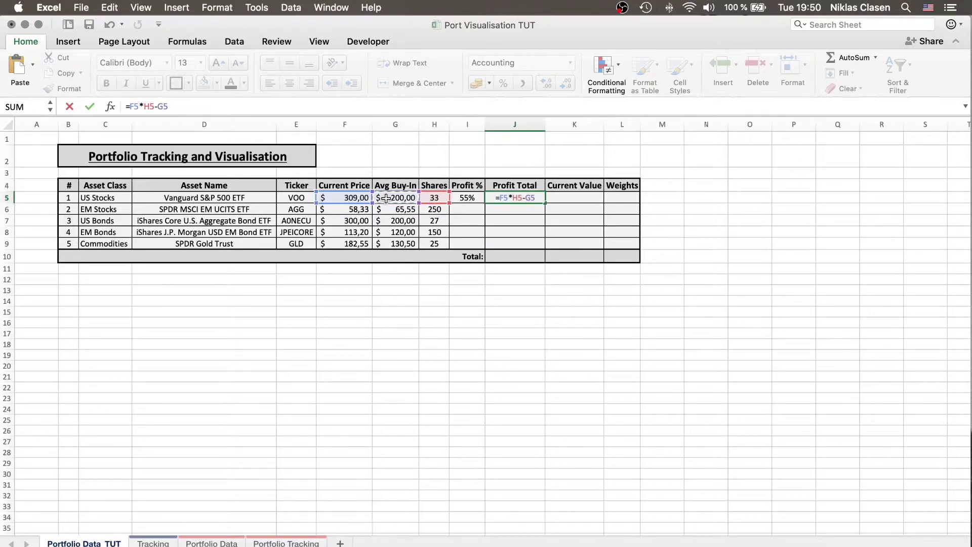
text(*)
click(432, 198)
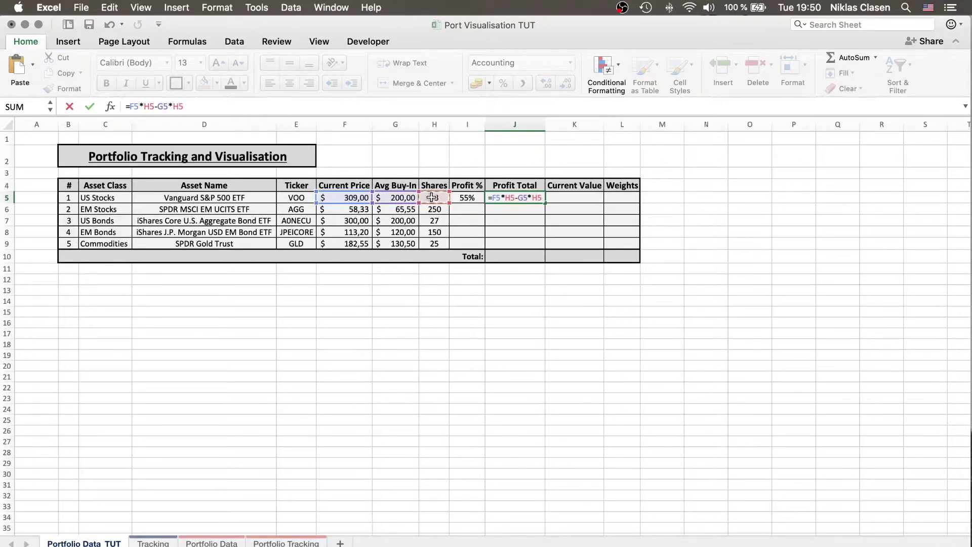
key(Return)
Fill both profit formulas in I5:J5 down to row 9 for all five assets.
key(Up)
drag(478, 199, 533, 246)
click(662, 333)
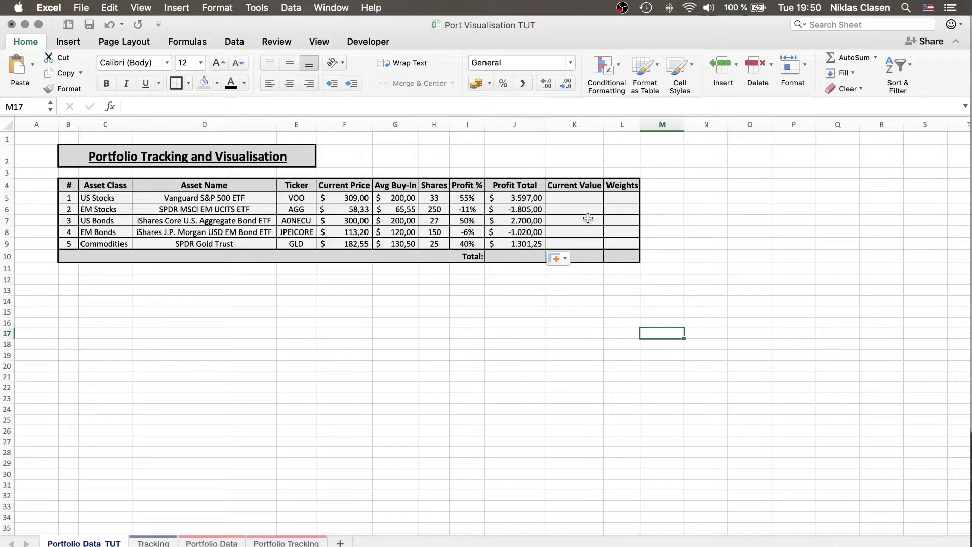
Enter =F5*H5 in K5 for Current Value and fill it down to K9.
click(575, 199)
text(=)
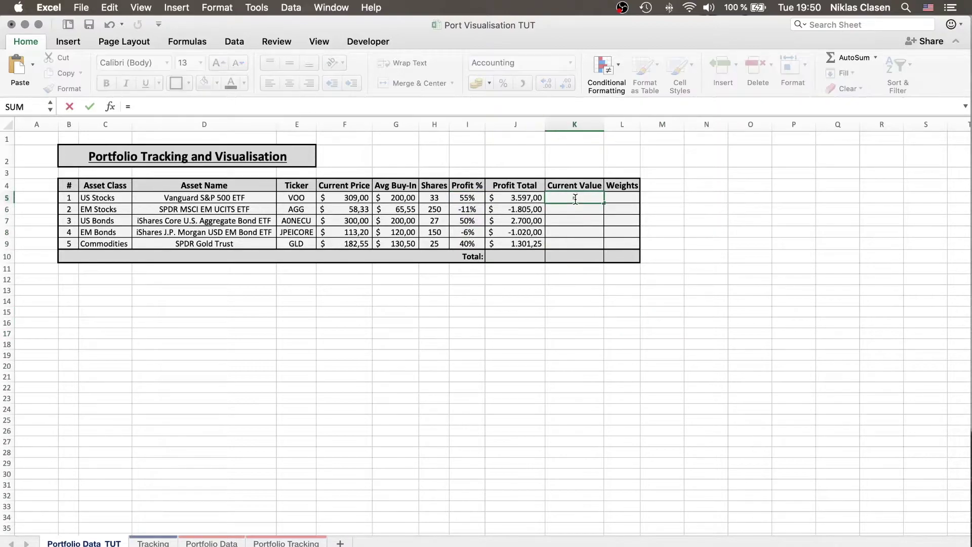
click(360, 199)
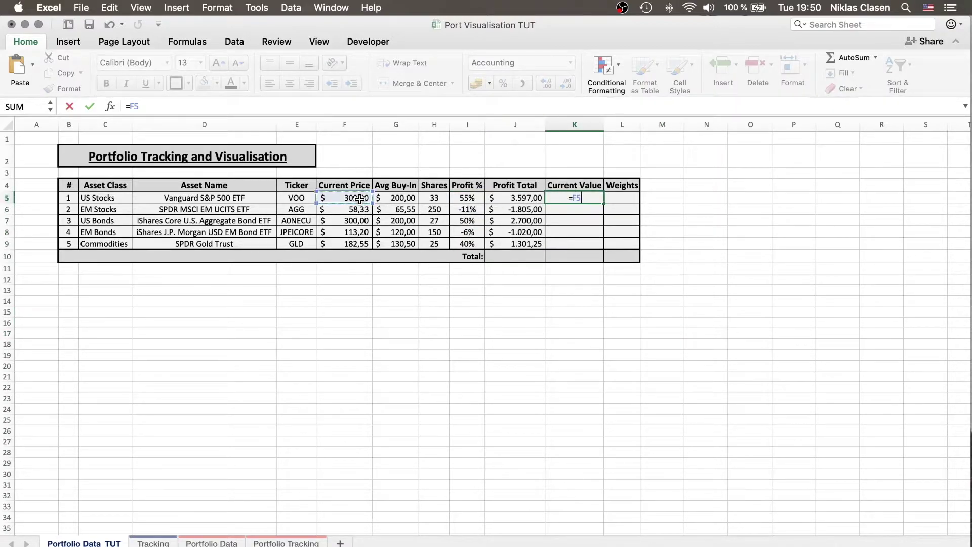
text(*)
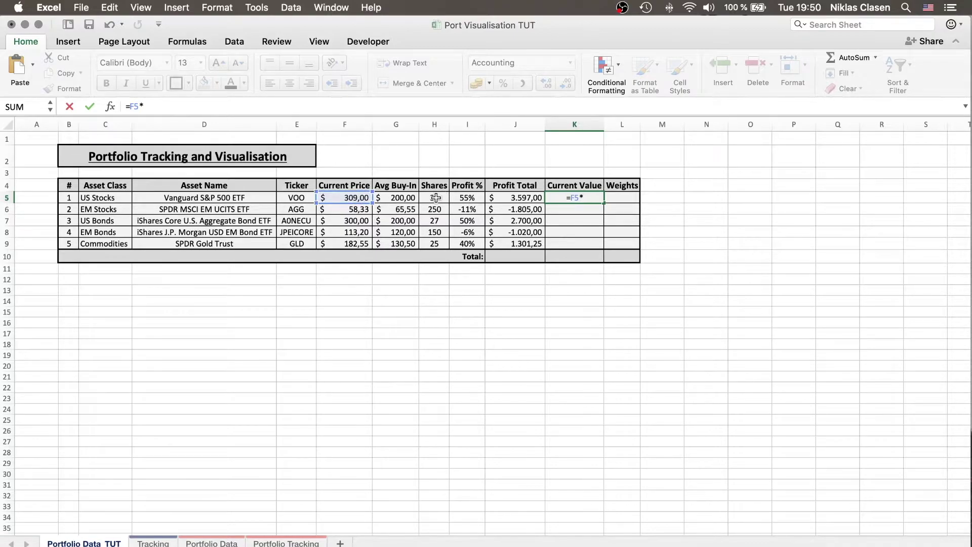
click(436, 199)
key(Return)
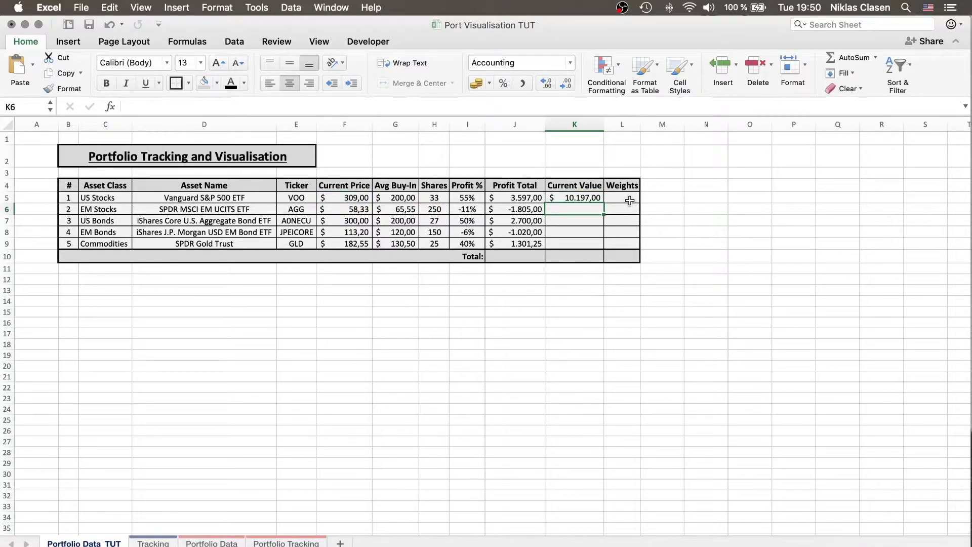
click(627, 198)
click(590, 197)
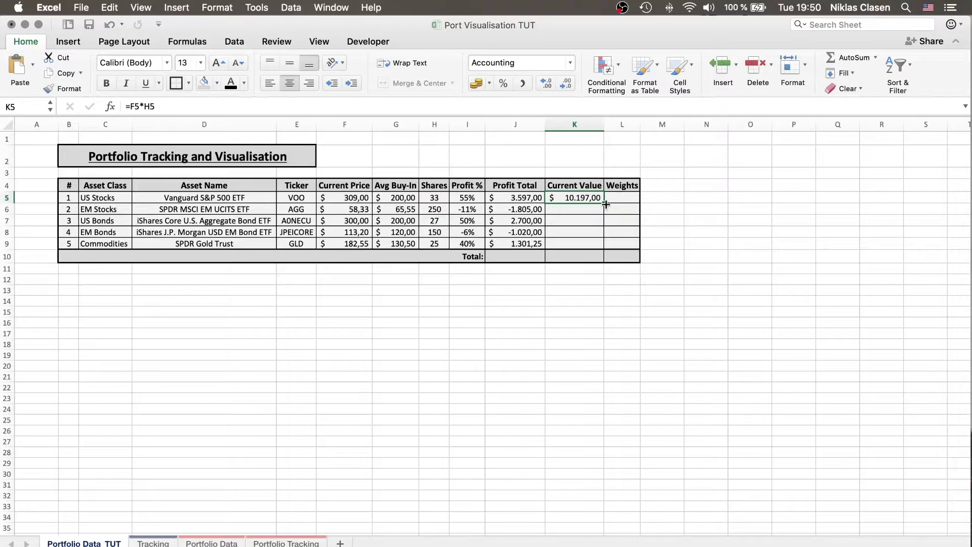
drag(603, 207, 605, 245)
Add Total row sums =SUM(J5:J9) giving 4.773,25 and =SUM(K5:K9) giving 54.423,25.
click(538, 256)
text(=sume)
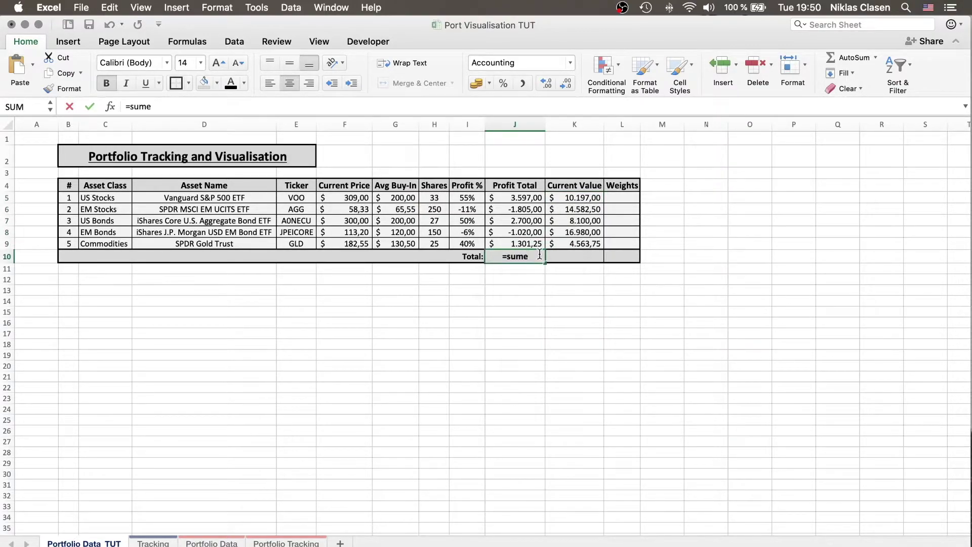
key(BackSpace)
key(Tab)
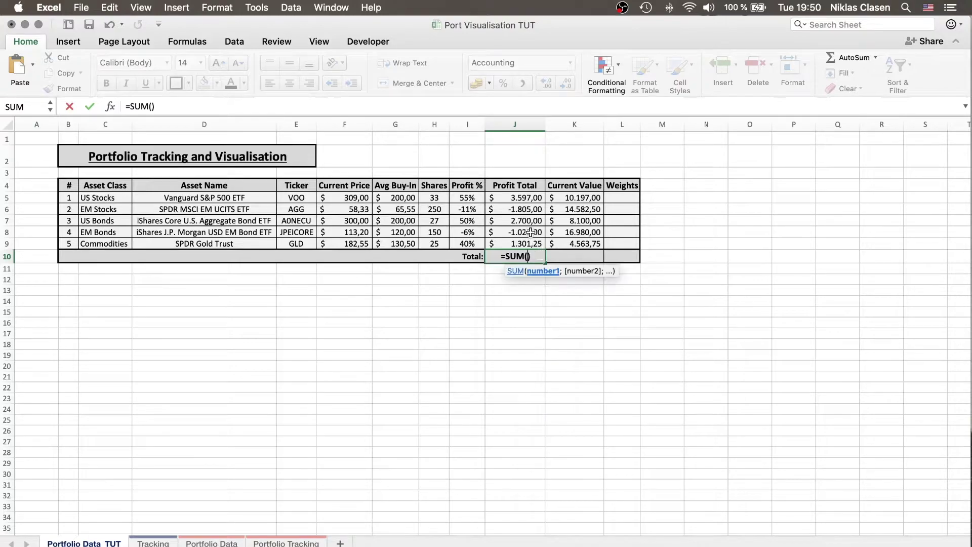
drag(530, 199, 525, 240)
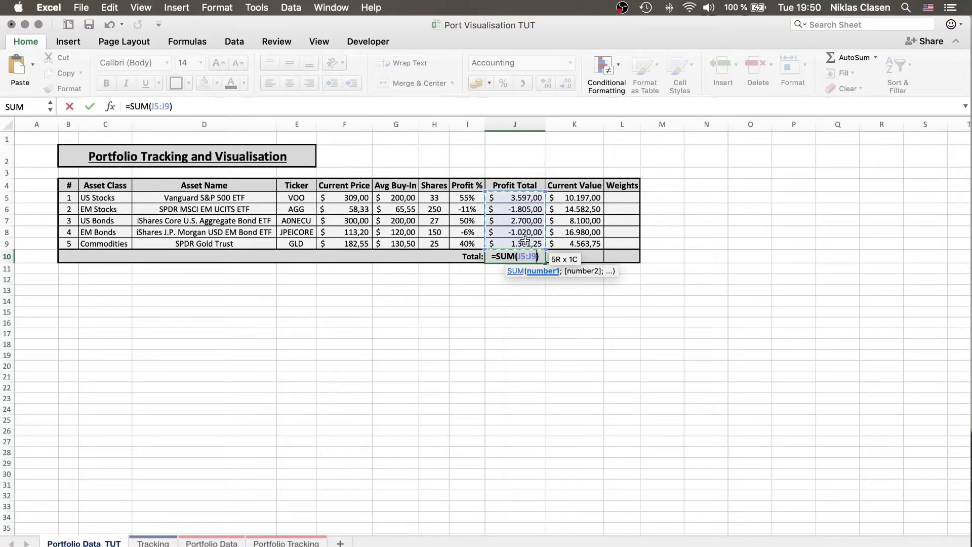
key(Return)
click(556, 256)
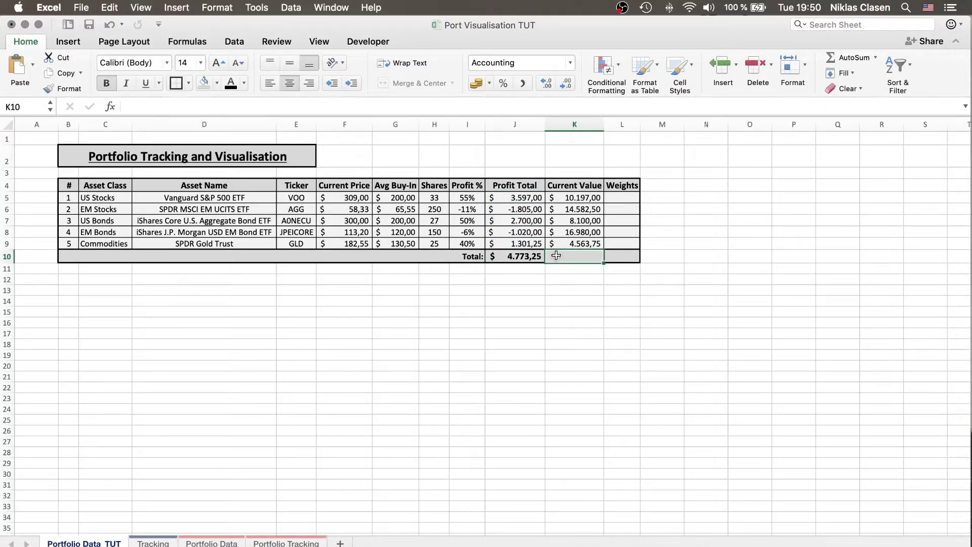
text(=)
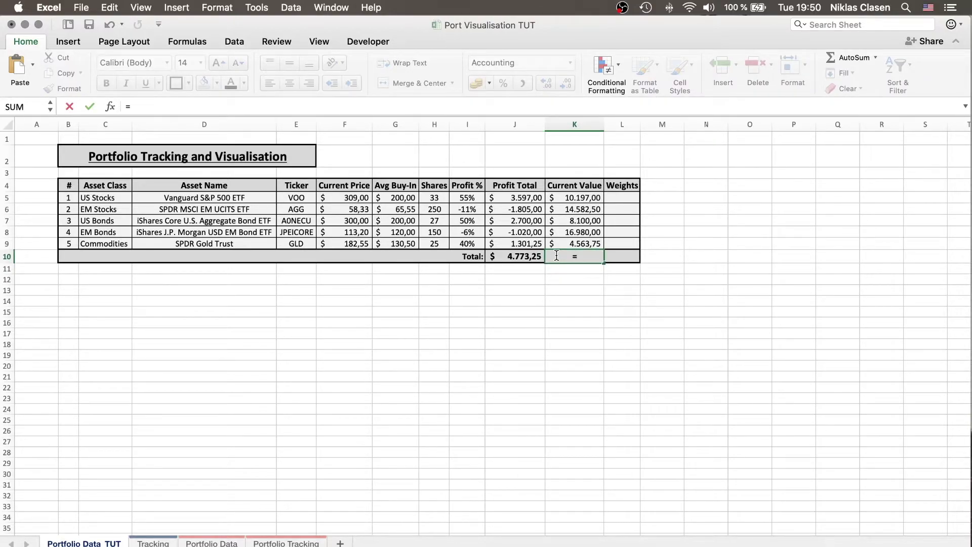
text(sum)
key(Tab)
drag(582, 199, 579, 244)
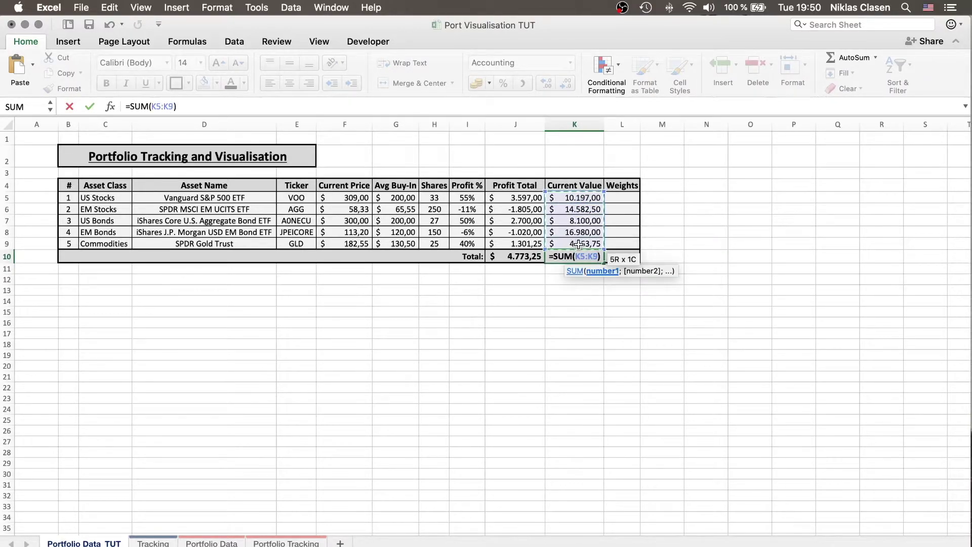
key(Return)
click(618, 200)
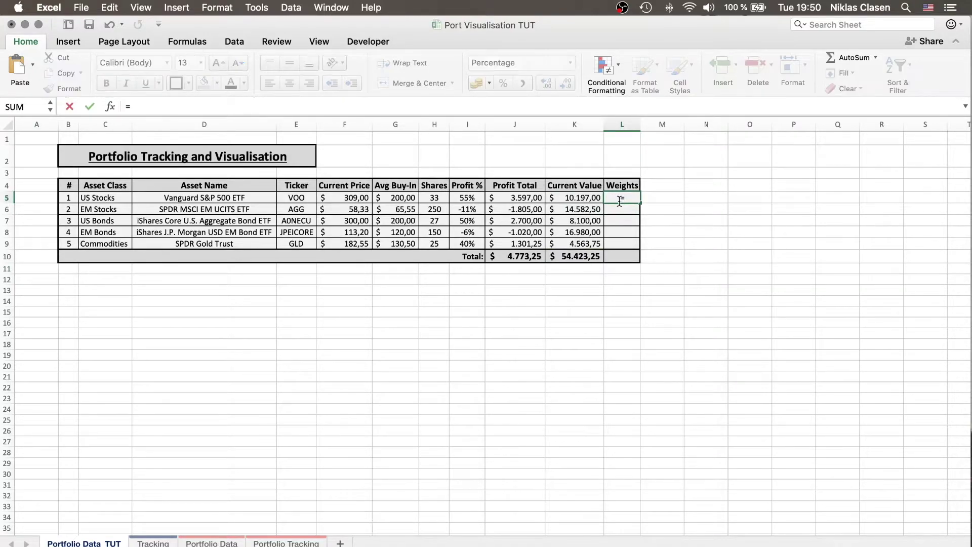
Enter the weight formula =K5/K10 in L5 and fill it down to L9.
click(588, 196)
text(/)
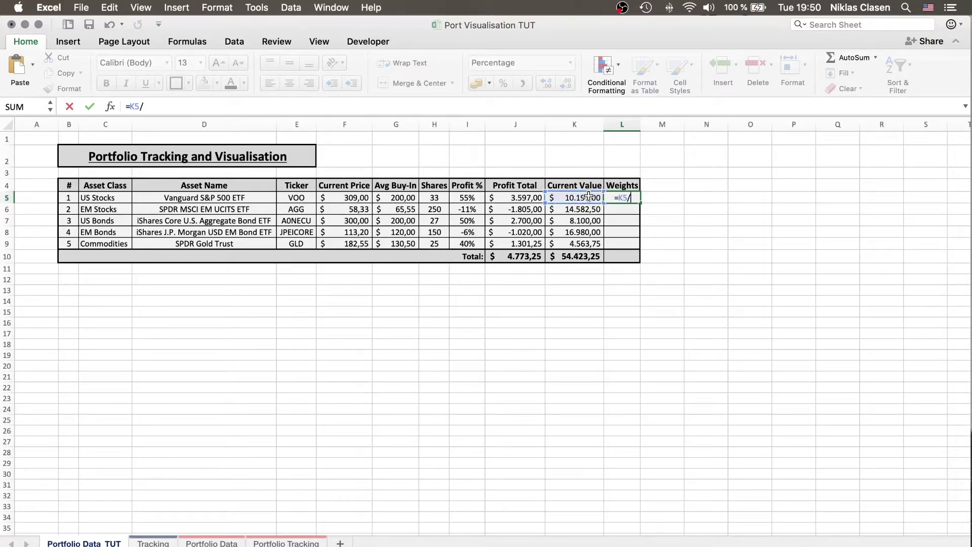
click(583, 256)
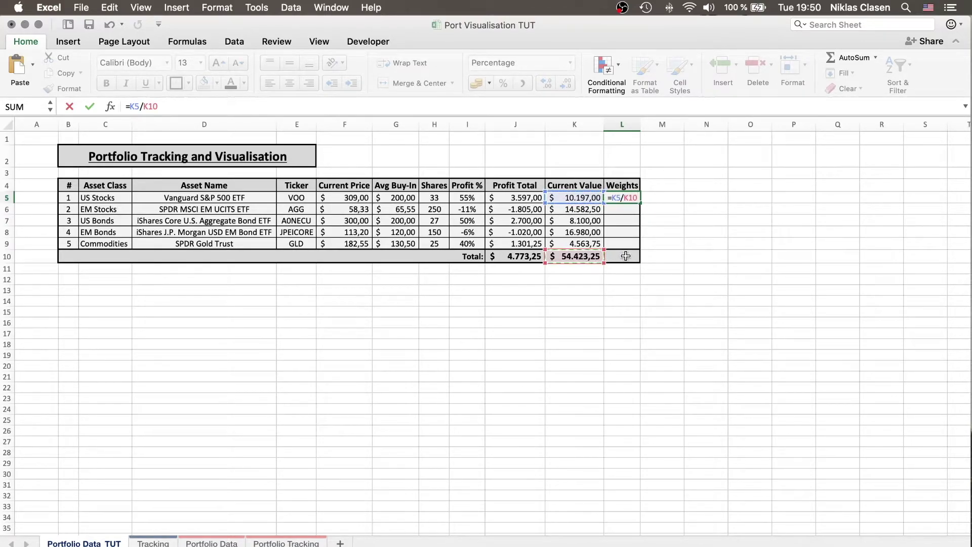
key(ctrl+Return)
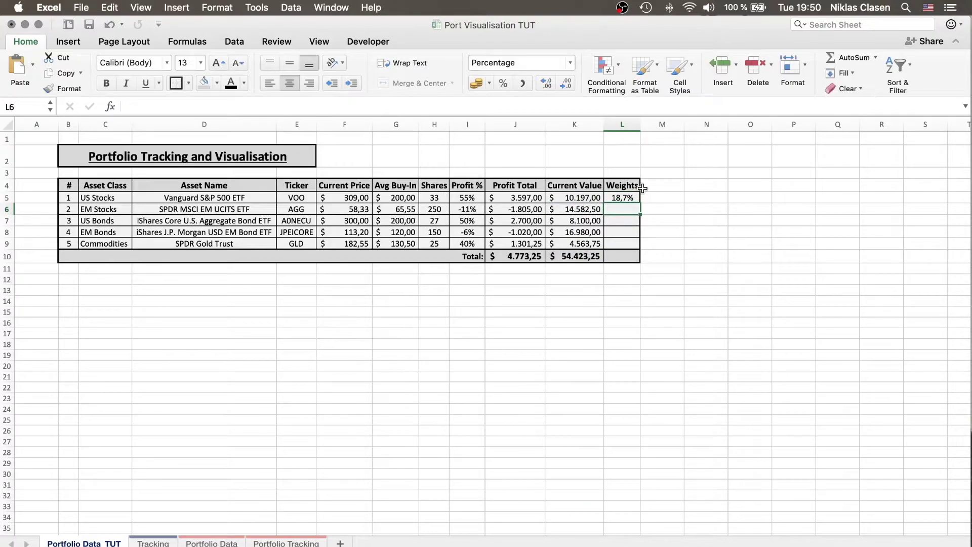
drag(639, 202, 630, 244)
Inspect the #DIV/0! result in L6 and reopen the L5 formula for editing.
click(706, 267)
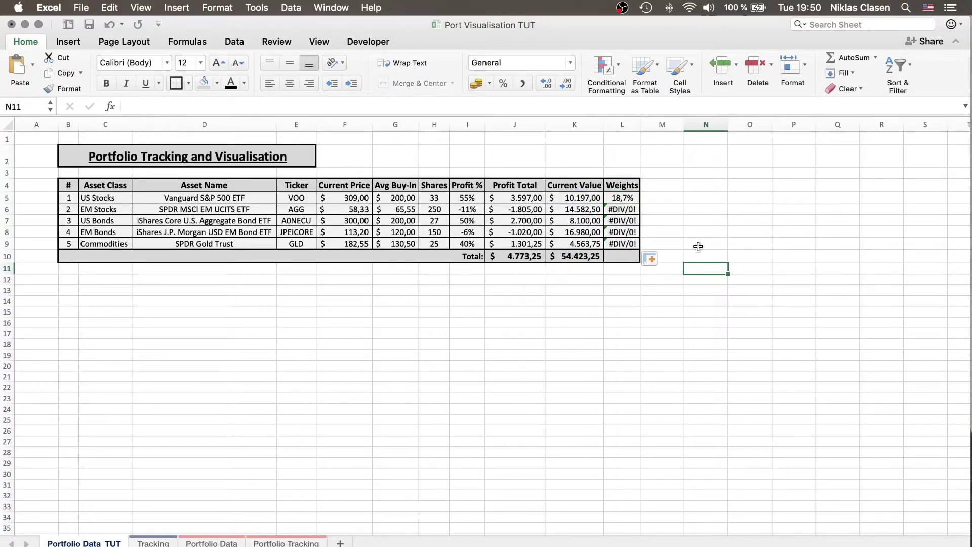
click(632, 209)
click(632, 199)
double_click(631, 199)
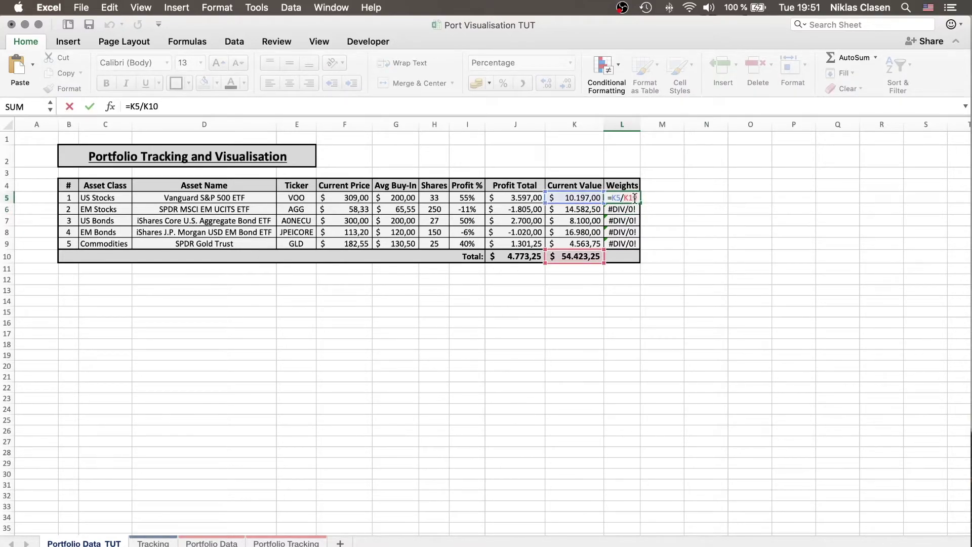
key(F4)
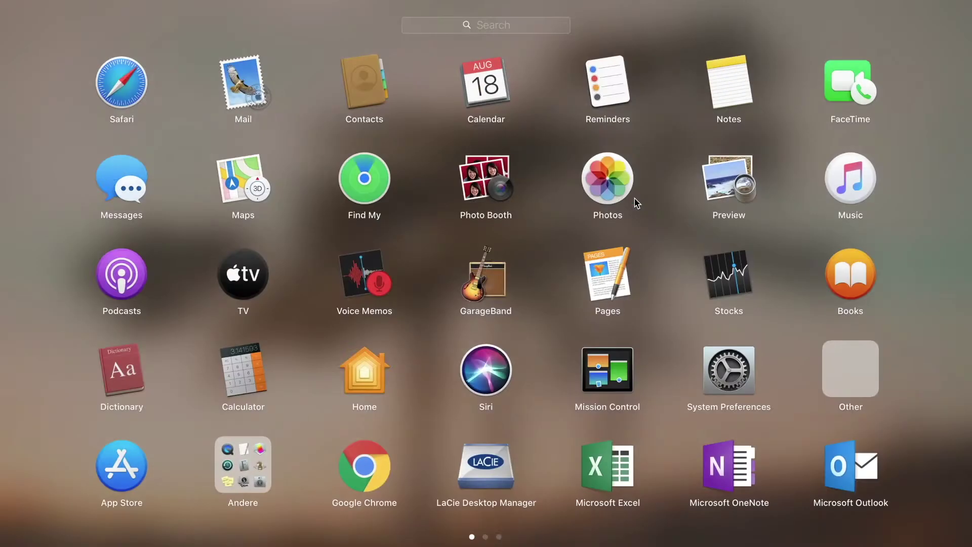
key(F4)
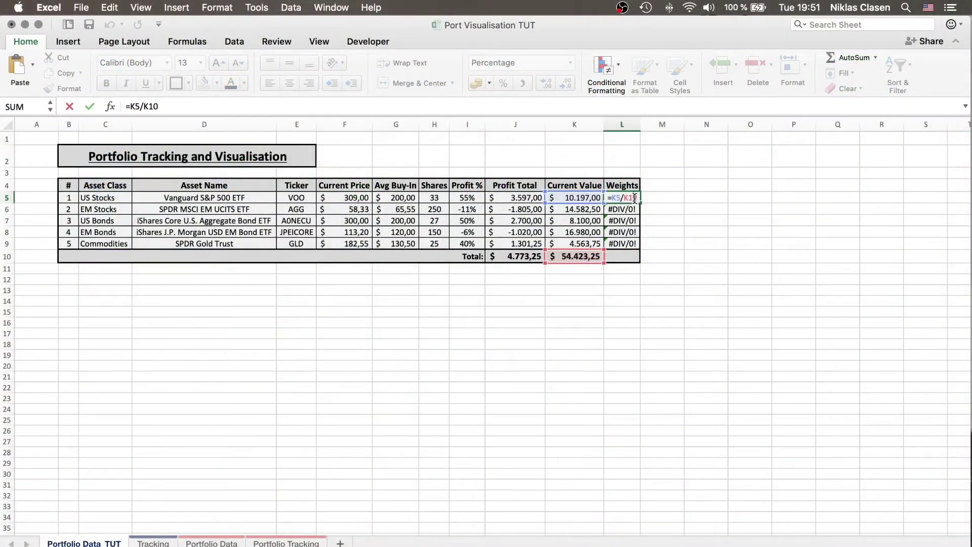
Change the weight formula to =K5/$K$10 and fill it down to L9.
key(super+t)
key(Return)
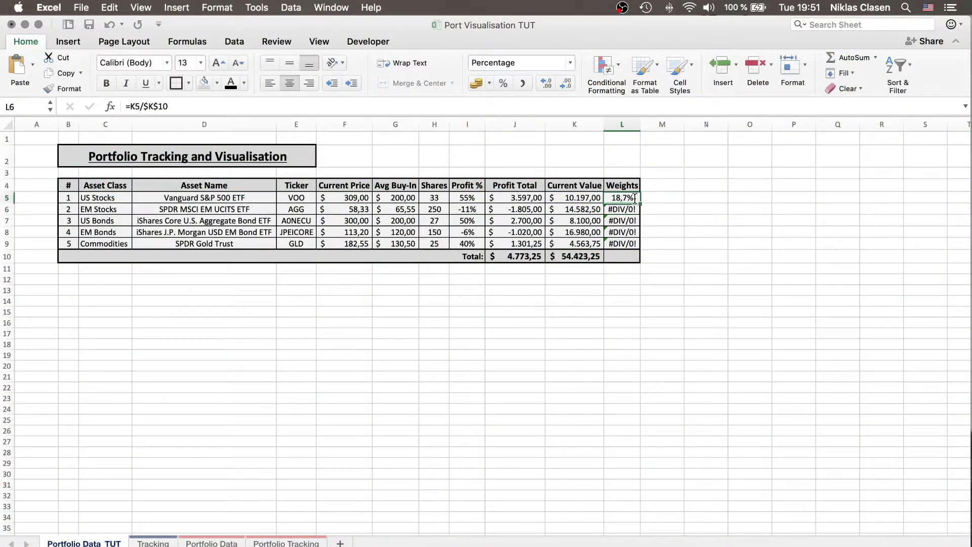
click(634, 198)
drag(639, 202, 633, 247)
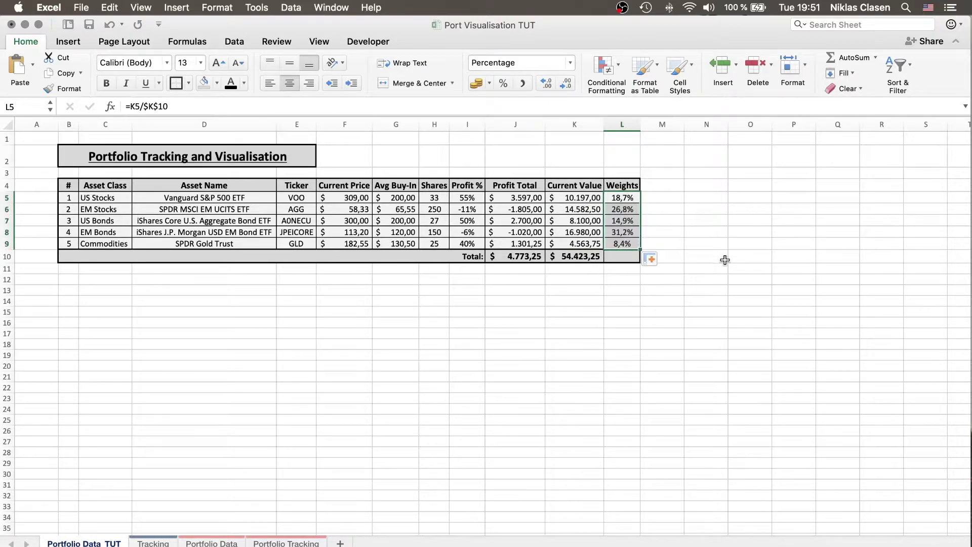
click(621, 301)
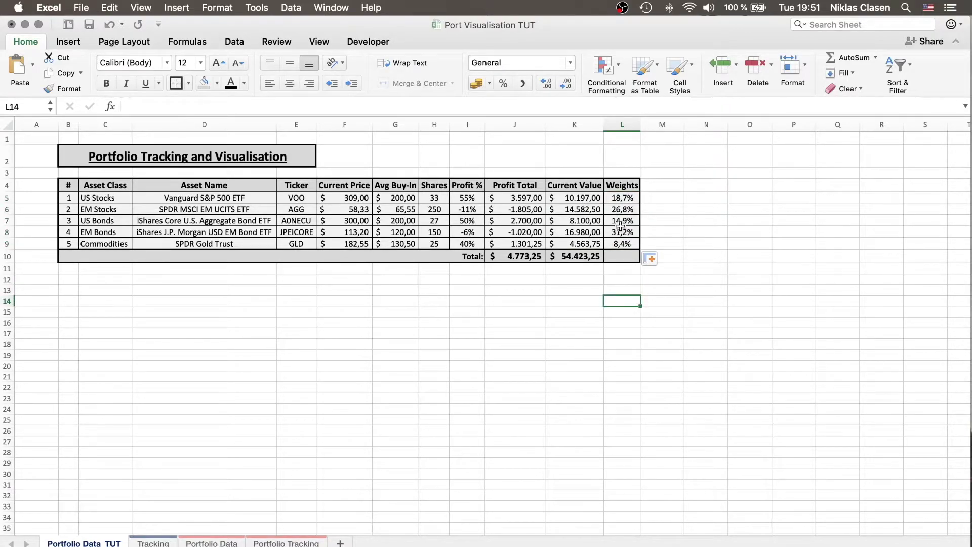
Total the weights in L10 with =SUM(L5:L9), giving 100,0%.
click(613, 259)
text(=)
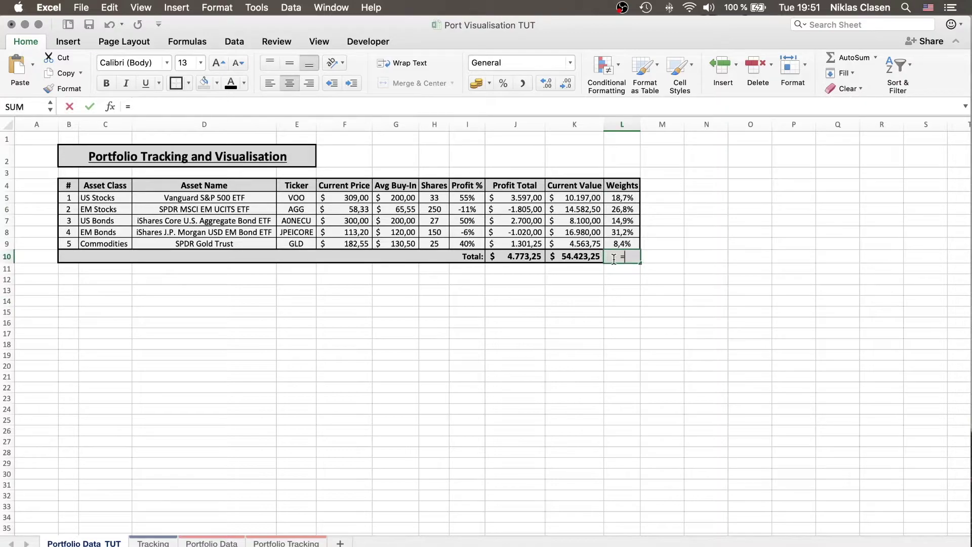
text(sum)
key(Tab)
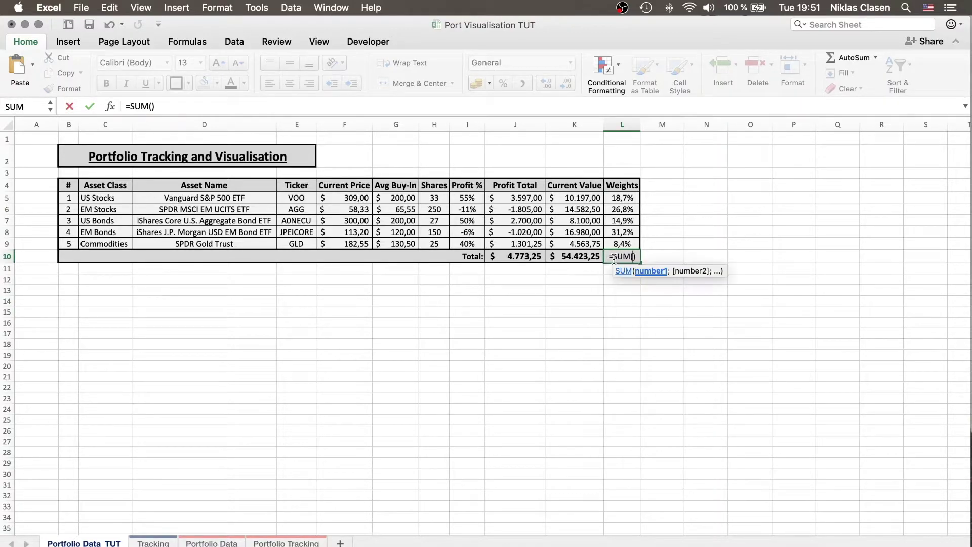
drag(630, 199, 626, 238)
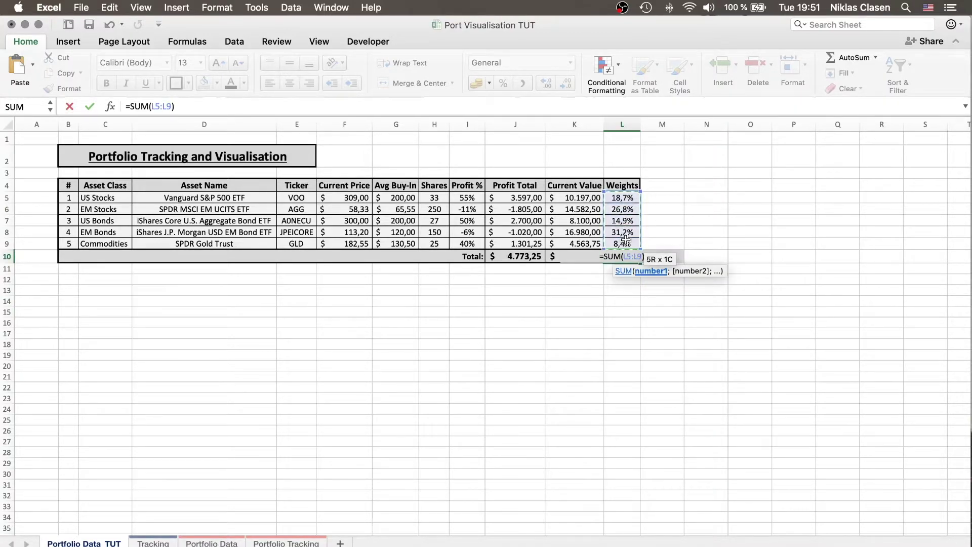
key(Return)
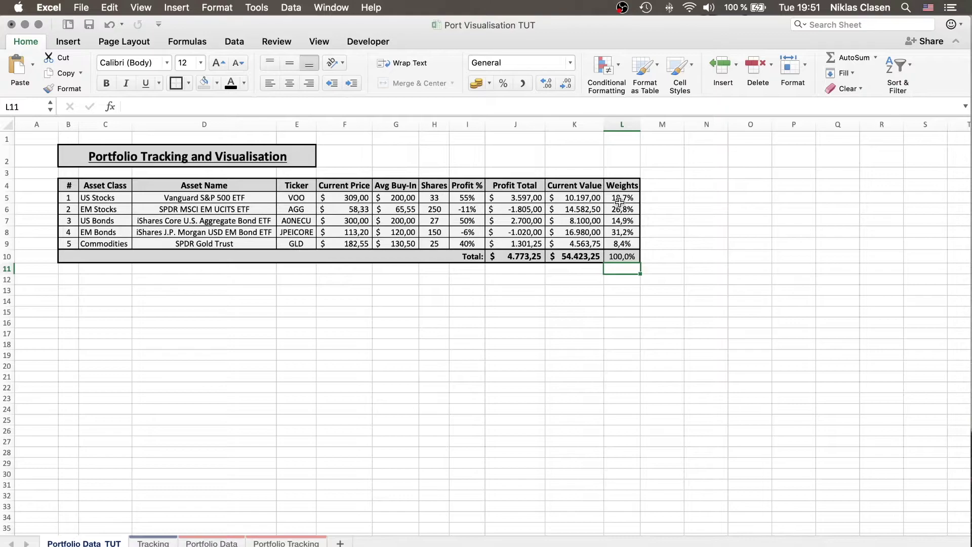
drag(622, 198, 624, 244)
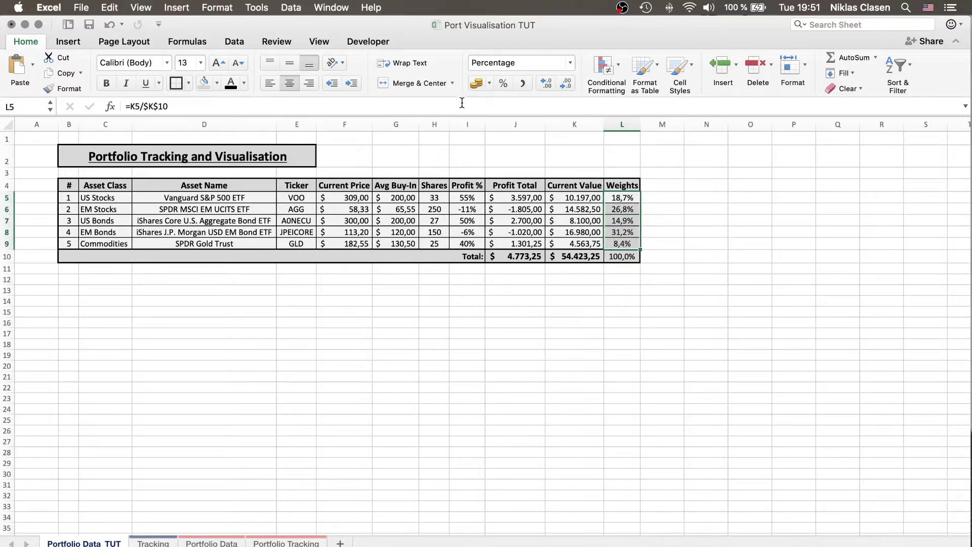
Apply a red-yellow-green colour scale to the weights L5:L9.
click(602, 75)
mouse_move(694, 146)
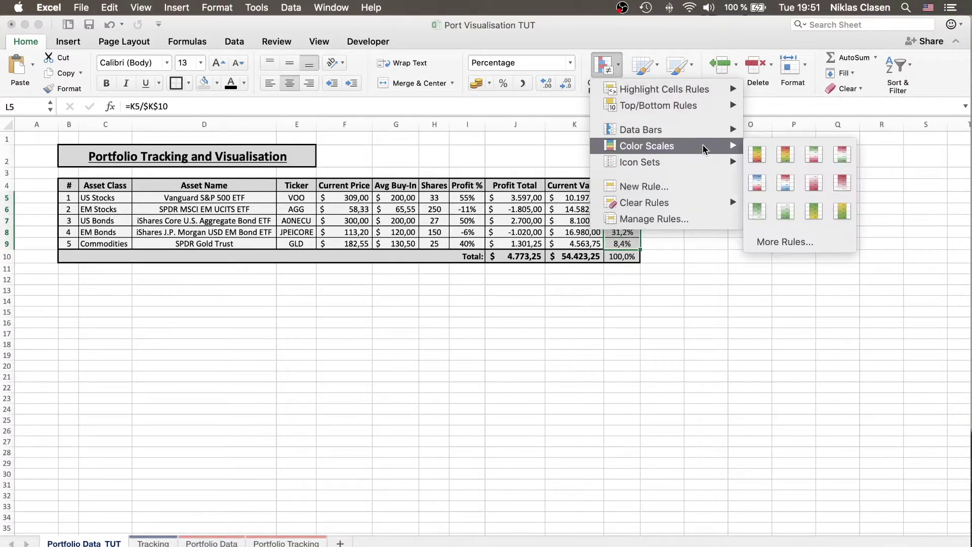
click(785, 154)
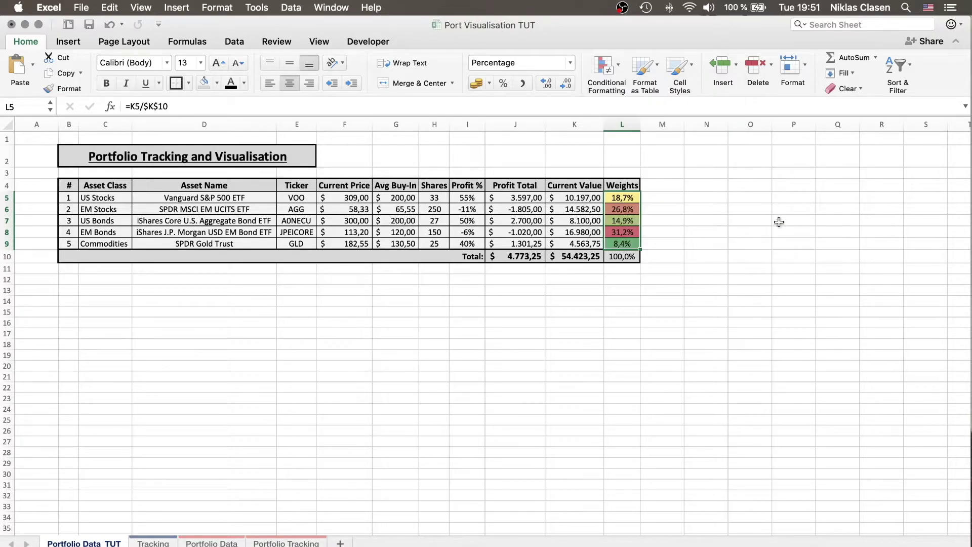
click(693, 270)
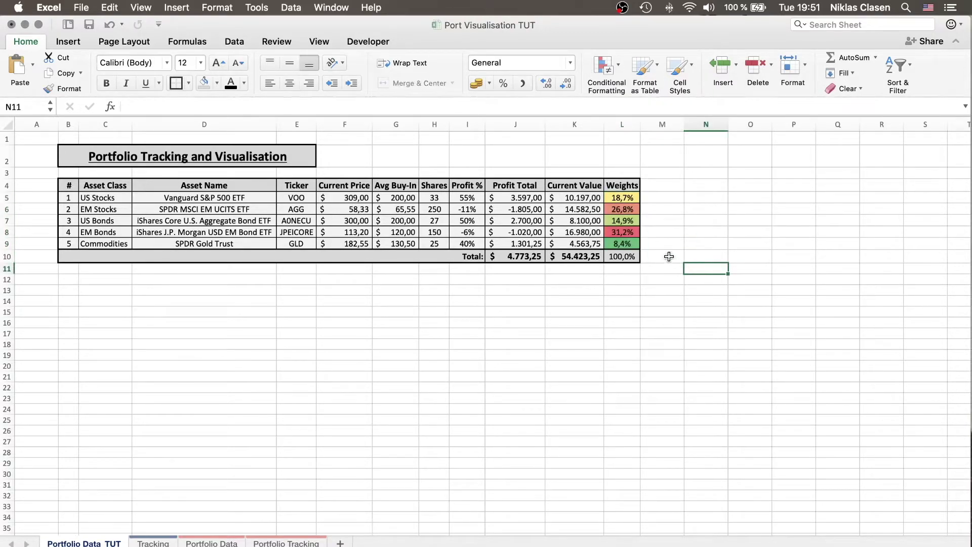
click(634, 230)
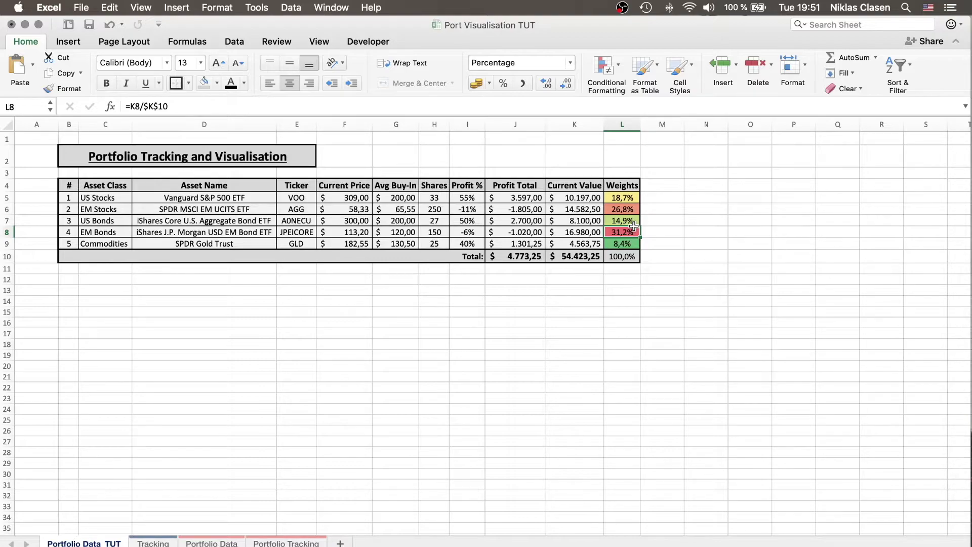
Reapply a different red-to-green colour scale swatch to L5:L9.
drag(627, 197, 628, 244)
click(614, 81)
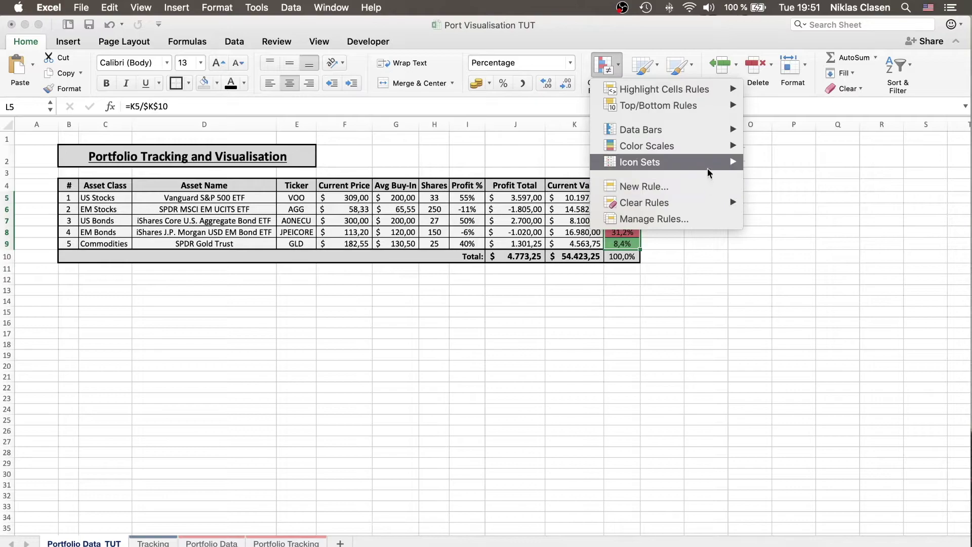
mouse_move(734, 146)
click(844, 162)
click(794, 334)
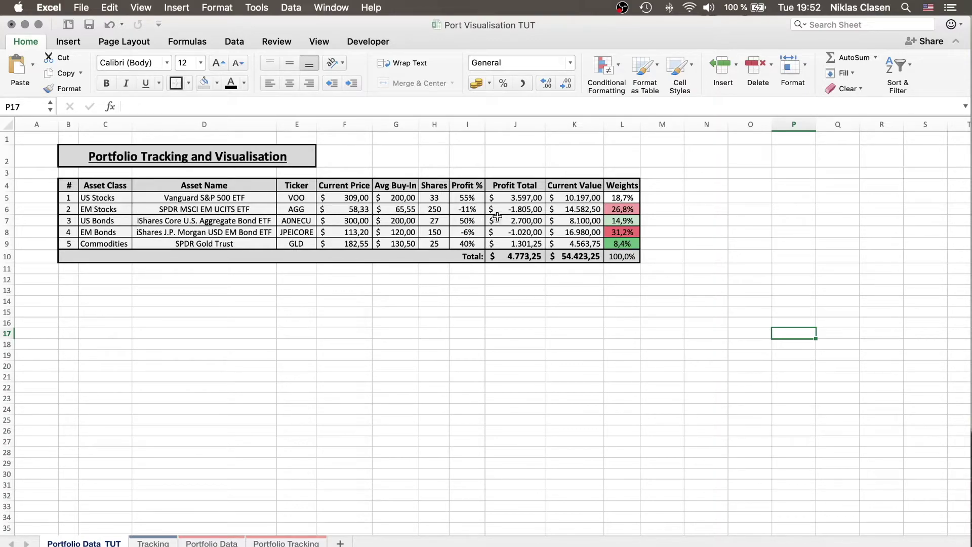
Highlight Profit % and Profit Total values greater than 0 with green fill and dark green text.
drag(466, 198, 467, 245)
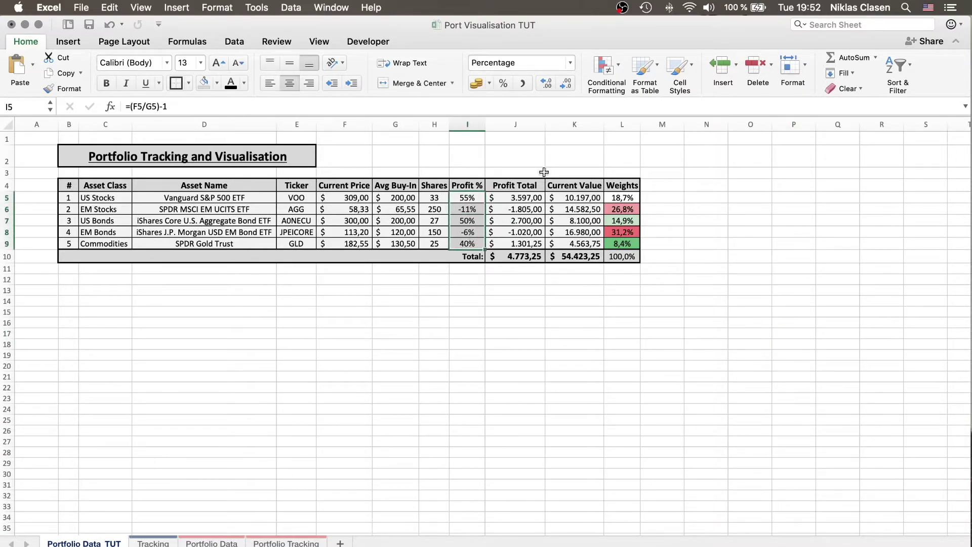
click(609, 71)
click(466, 244)
drag(467, 198, 514, 244)
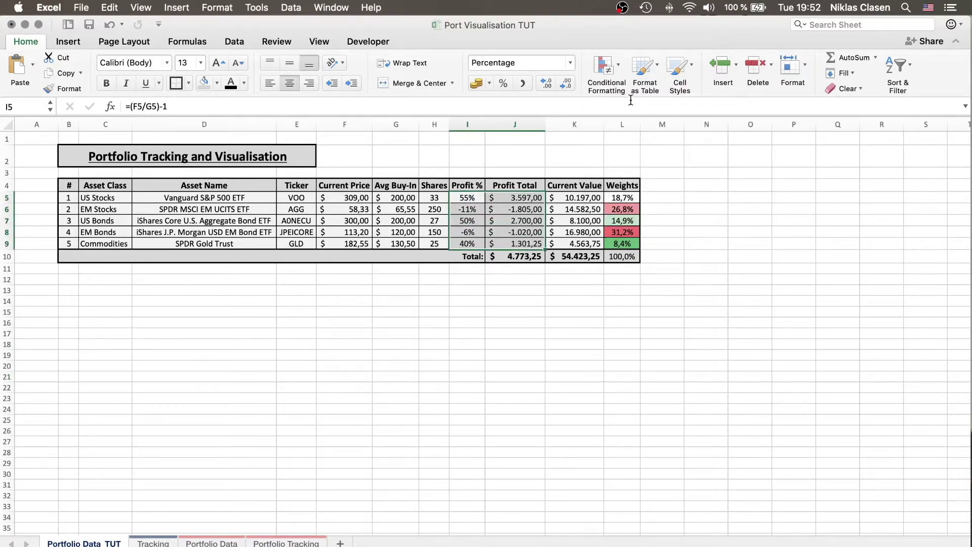
click(606, 71)
mouse_move(673, 91)
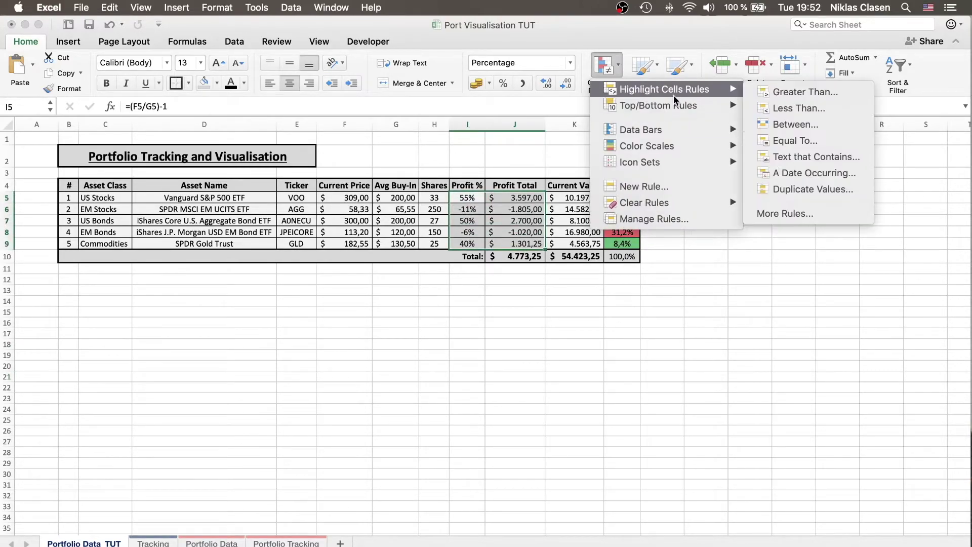
click(788, 94)
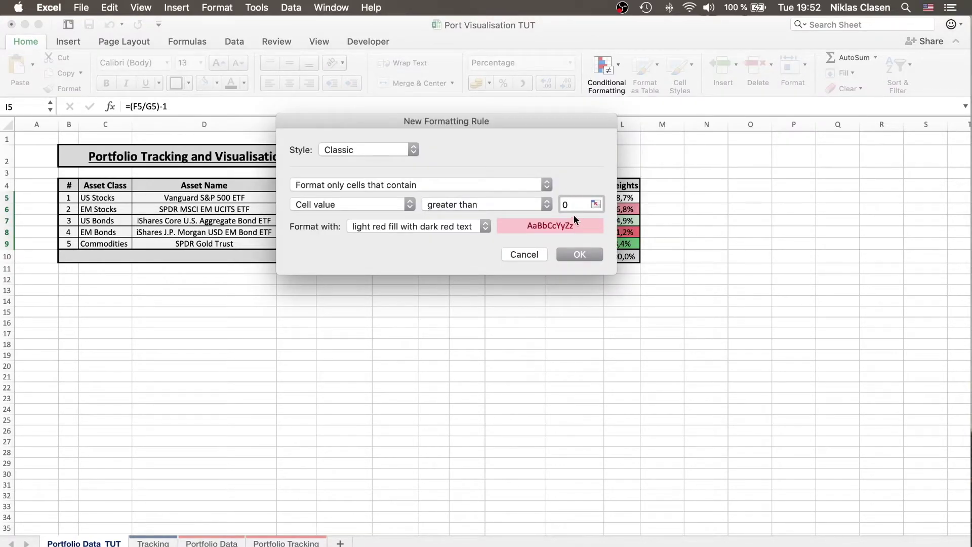
click(530, 202)
click(491, 198)
click(485, 226)
click(461, 250)
key(Return)
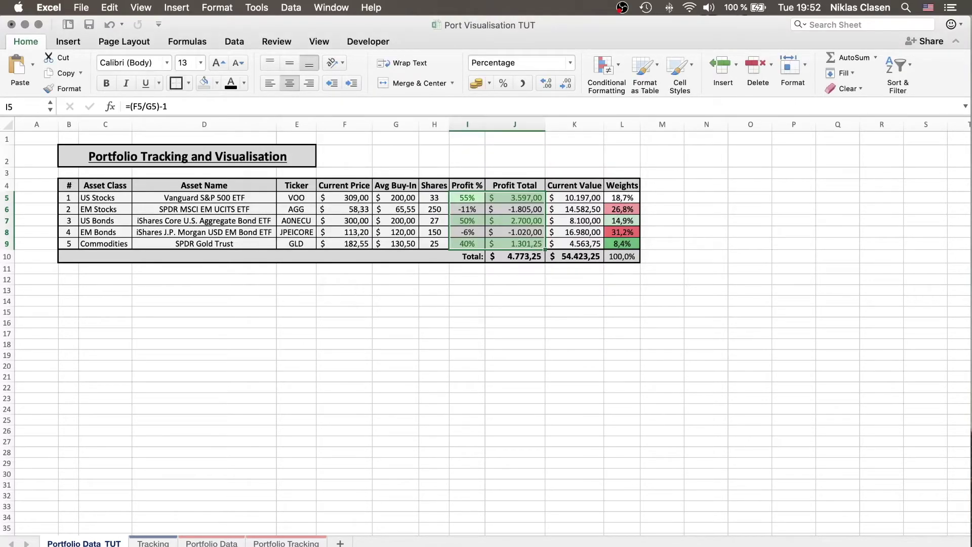
Add a Less Than 0 rule shading negative profits like -11% and -1.805,00 red.
click(615, 81)
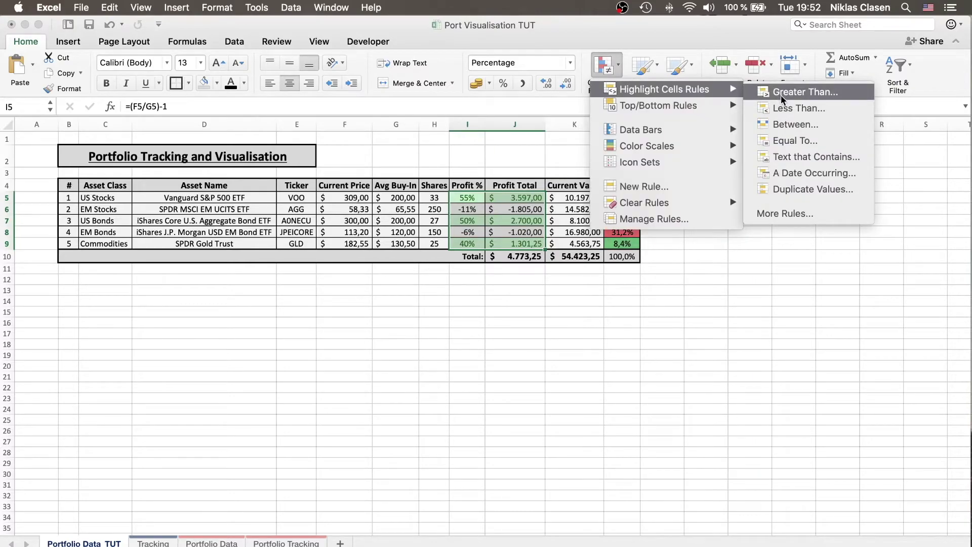
click(786, 106)
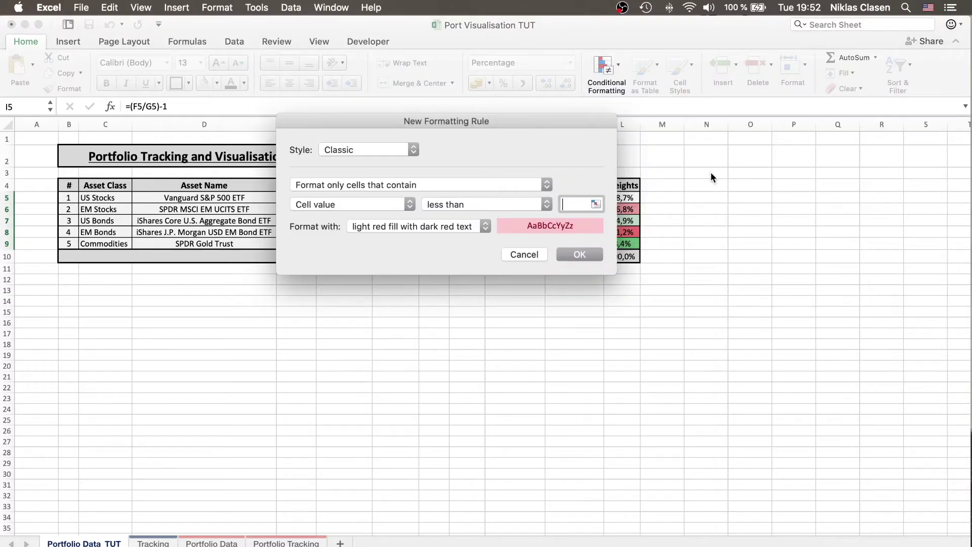
text(0)
key(Return)
click(719, 334)
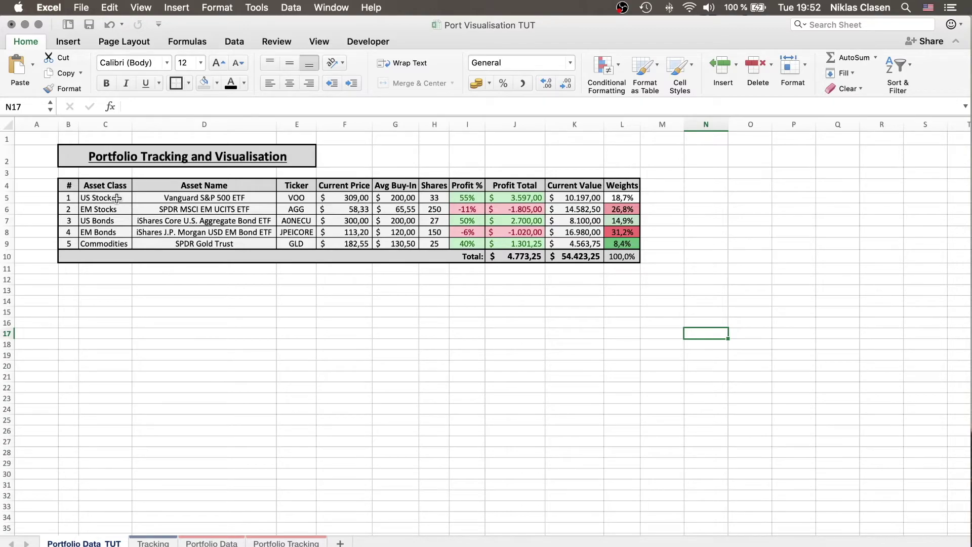
drag(117, 198, 120, 242)
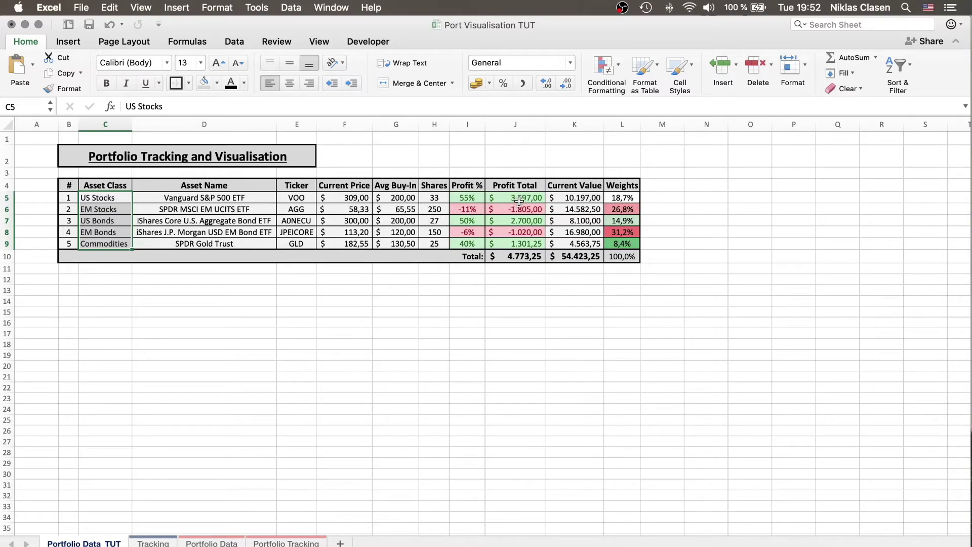
Insert a pie chart of asset classes C5:C9 by weights L5:L9, placed under the table and enlarged to row 27.
drag(615, 197, 616, 242)
click(68, 43)
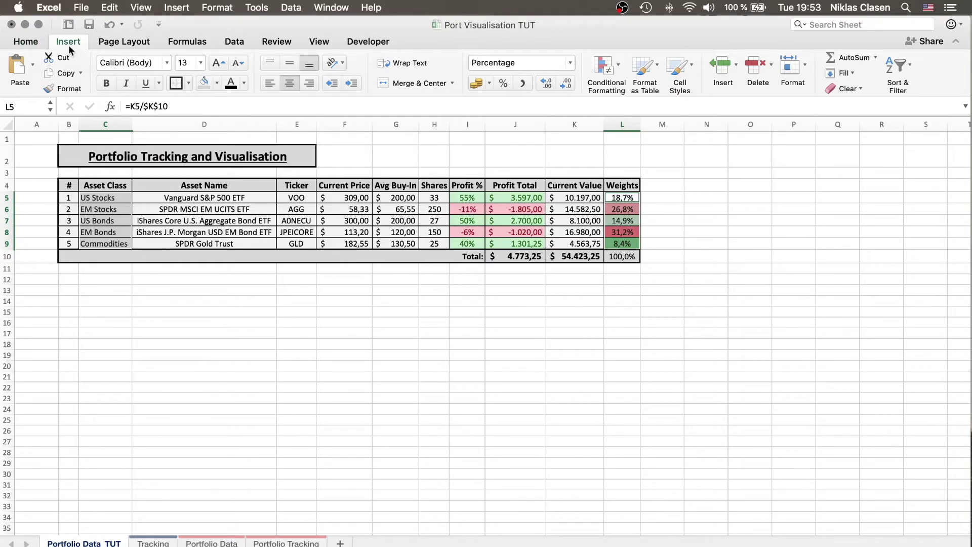
click(453, 70)
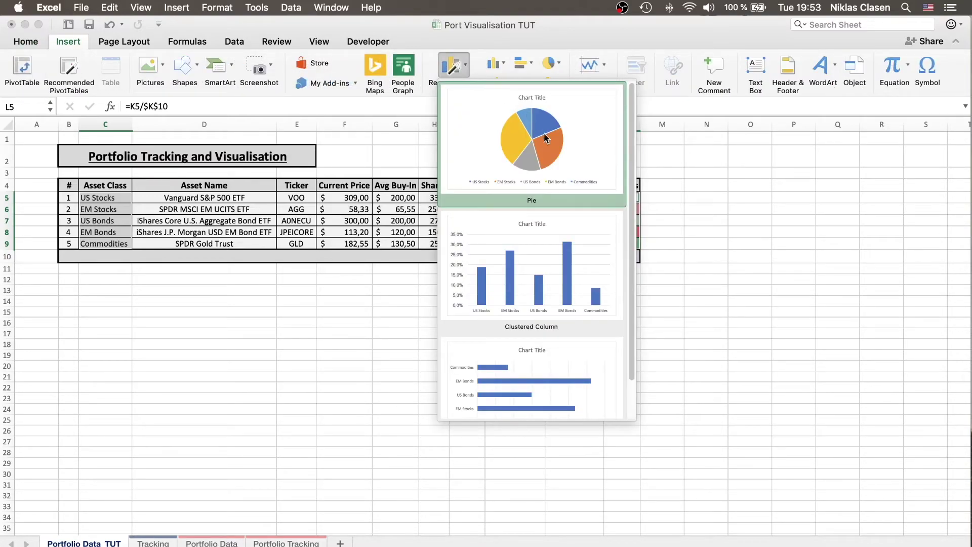
click(548, 144)
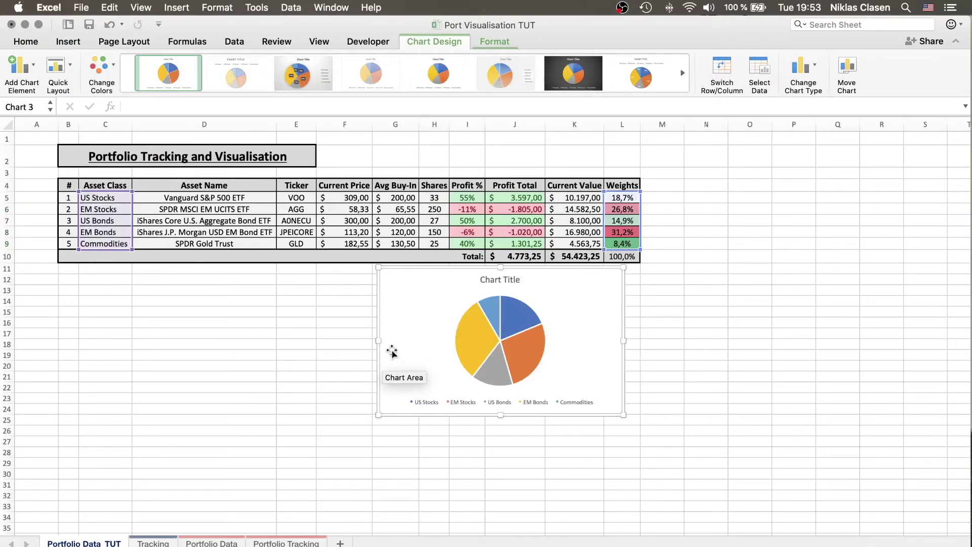
drag(379, 324, 59, 319)
drag(180, 412, 180, 446)
click(431, 364)
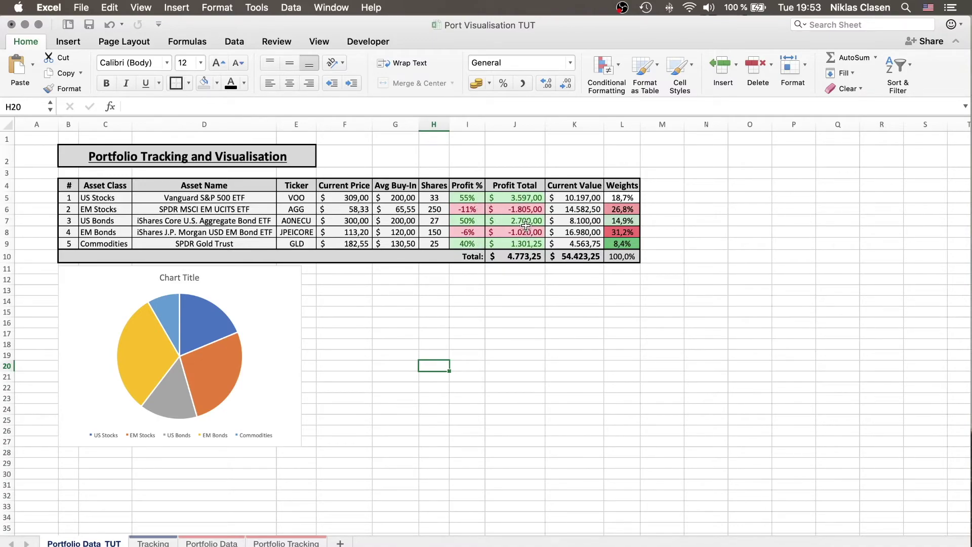
Insert a clustered column chart of asset names D5:D9 against Profit Total J5:J9.
drag(256, 198, 254, 243)
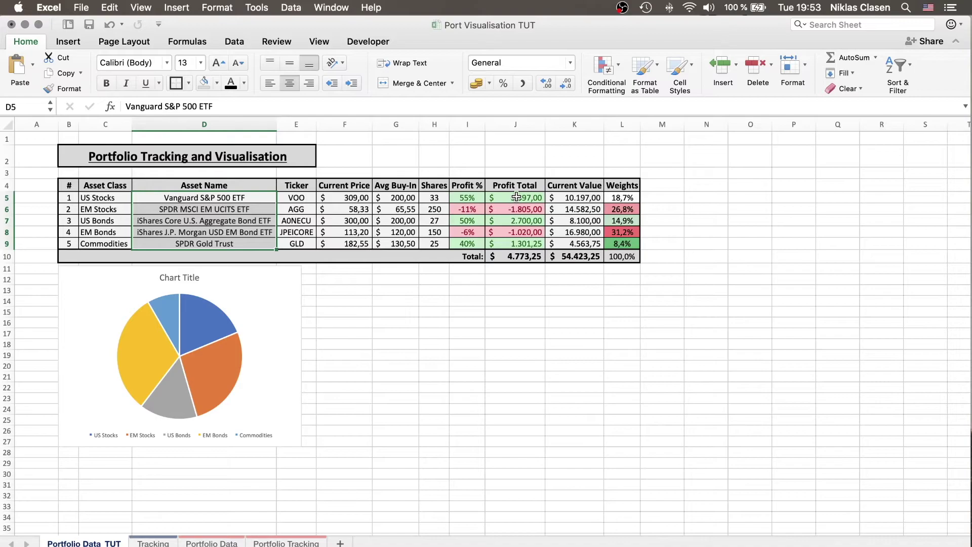
drag(516, 196, 521, 241)
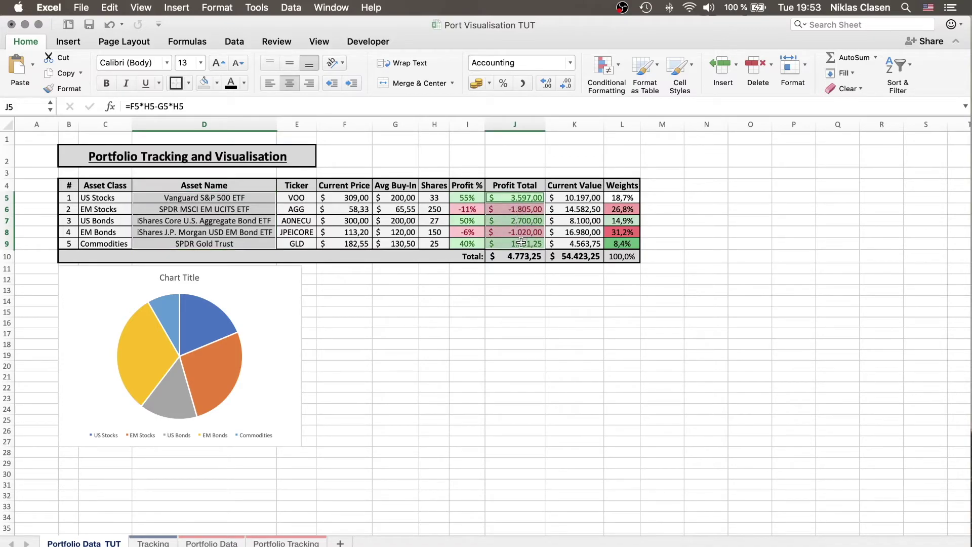
click(73, 42)
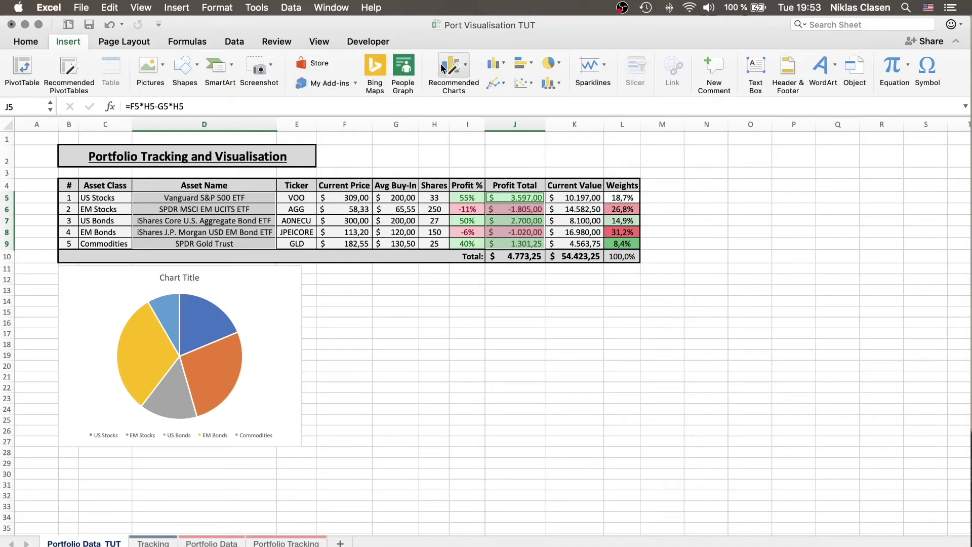
click(442, 67)
scroll(630, 241, down, 2)
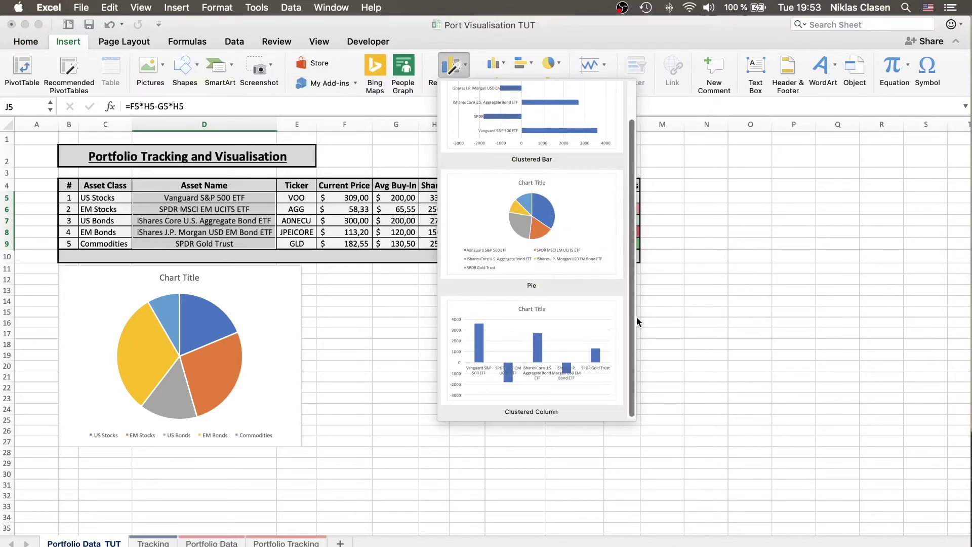
click(550, 340)
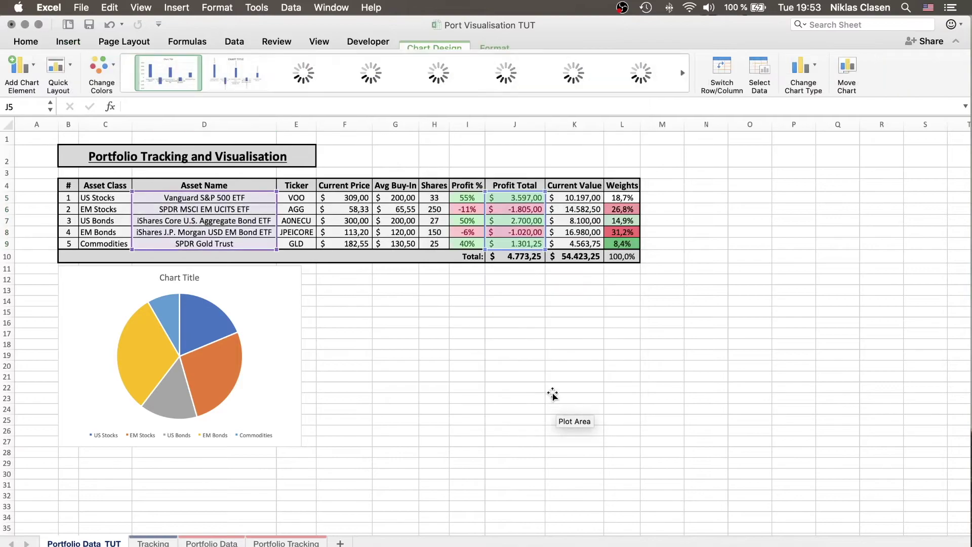
Place the column chart beside the pie, enlarge it, and add percentage labels to the pie.
drag(373, 292, 302, 294)
drag(556, 334, 639, 338)
drag(474, 417, 475, 447)
click(702, 398)
click(225, 349)
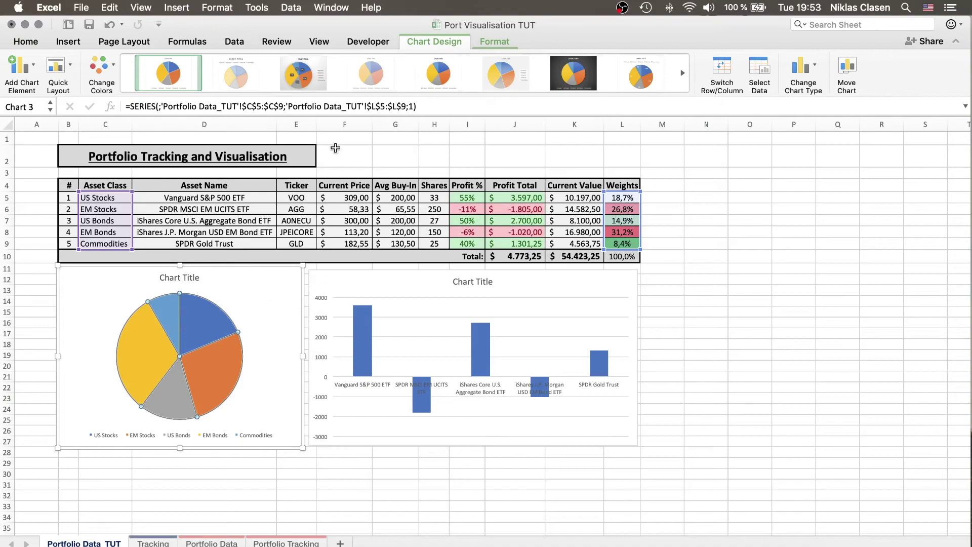
click(305, 81)
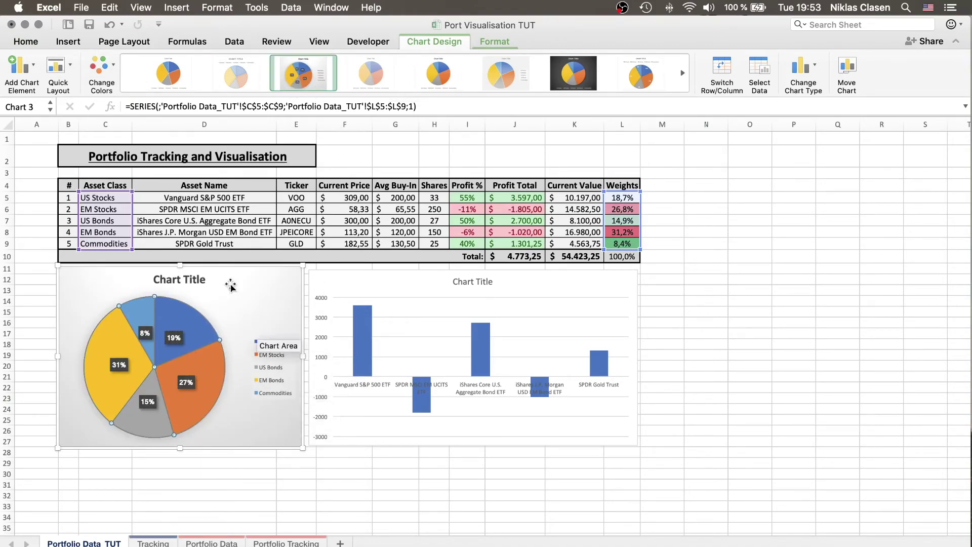
Add percentage data labels to the pie chart and reposition them alongside its legend.
click(20, 71)
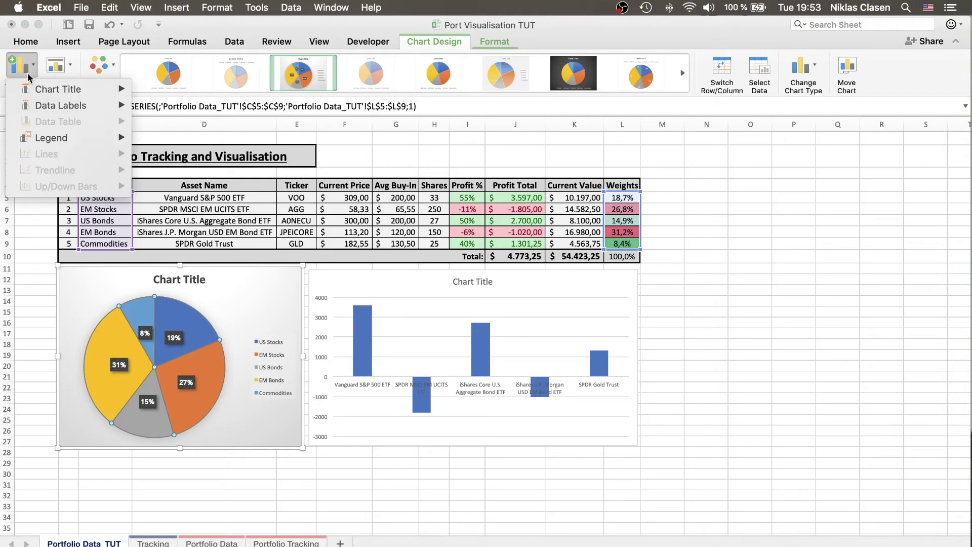
mouse_move(87, 110)
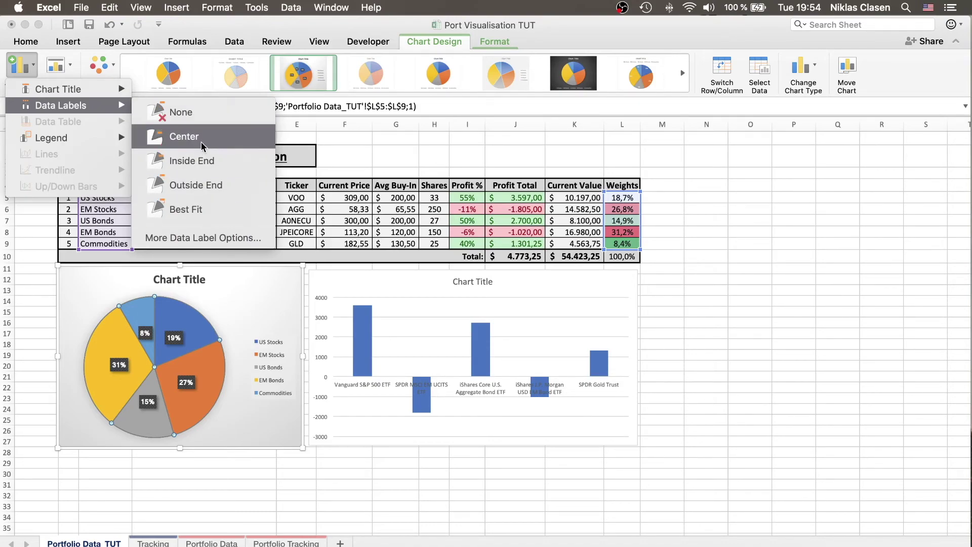
click(203, 208)
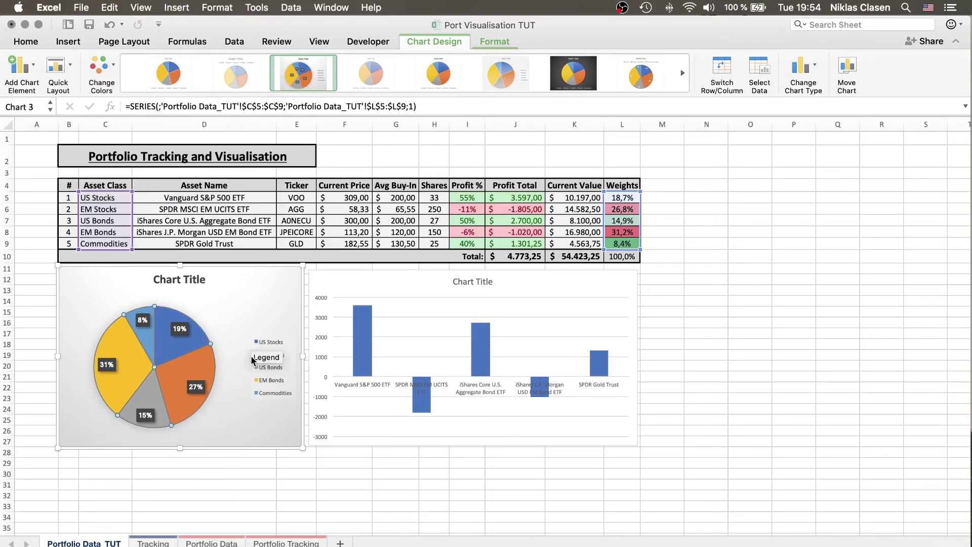
click(395, 485)
click(274, 343)
click(278, 344)
click(698, 462)
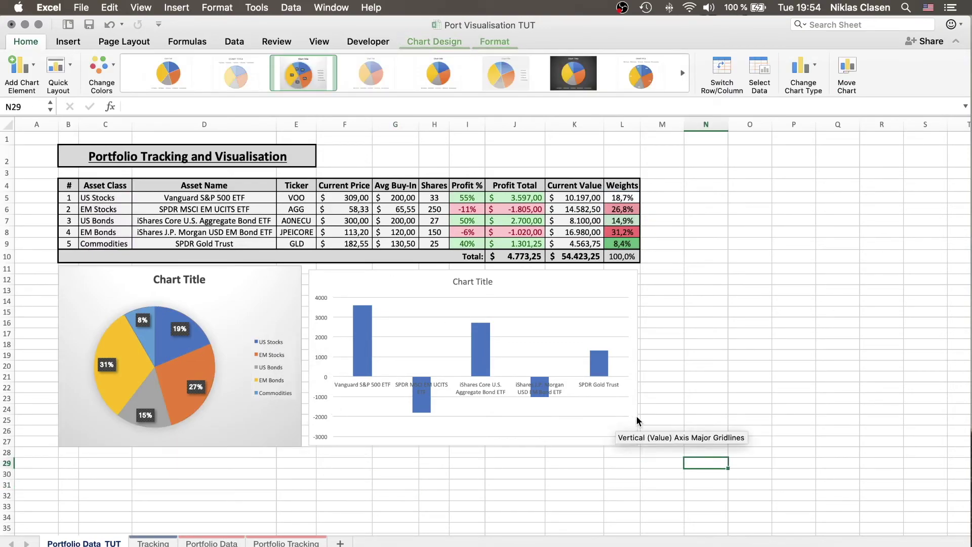
Give the column chart style 5 with value labels, uppercase asset names, and make it slightly taller.
click(641, 345)
click(557, 351)
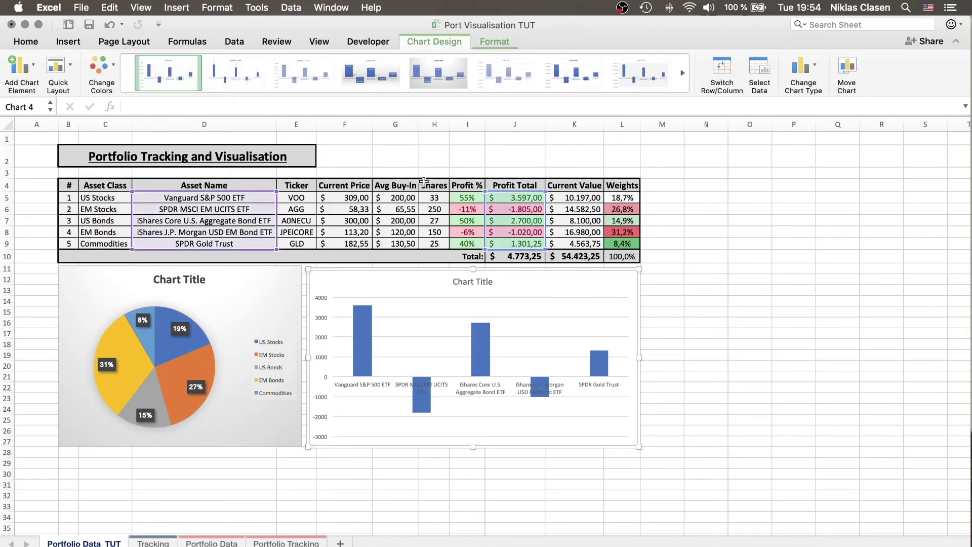
click(385, 76)
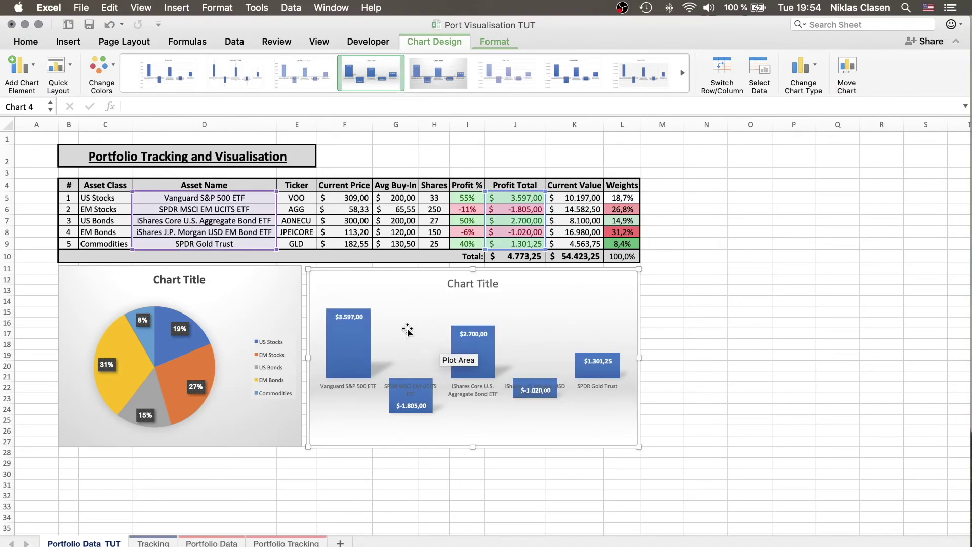
click(411, 79)
drag(307, 269, 307, 267)
click(724, 346)
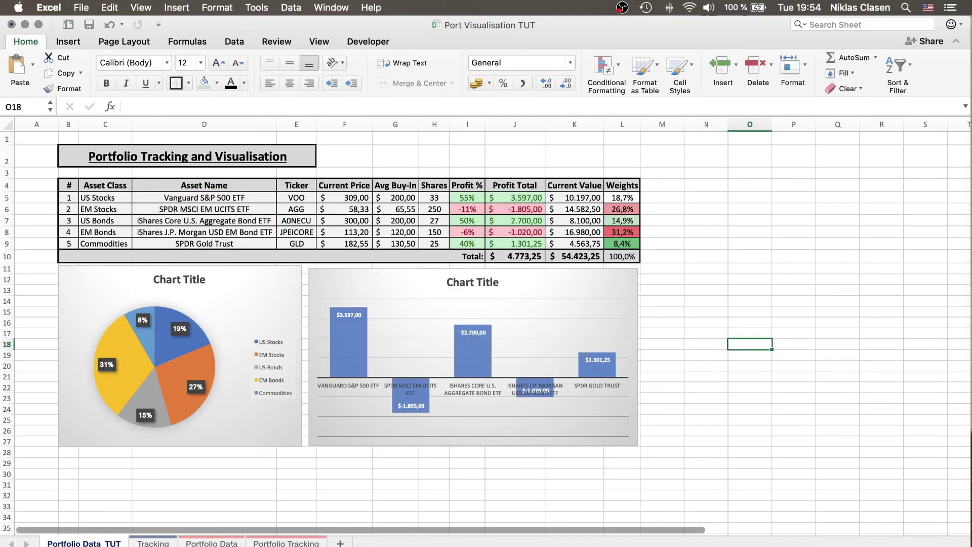
click(211, 543)
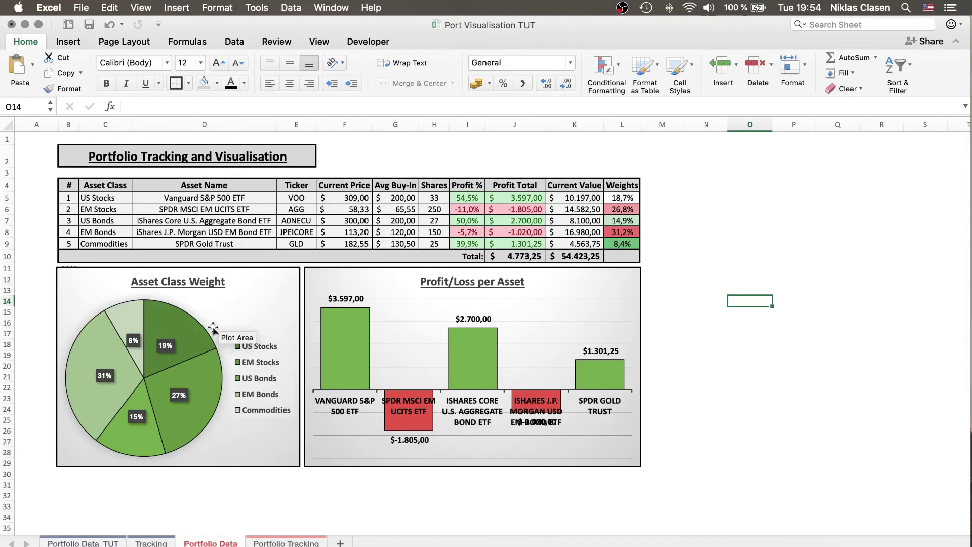
mouse_move(225, 373)
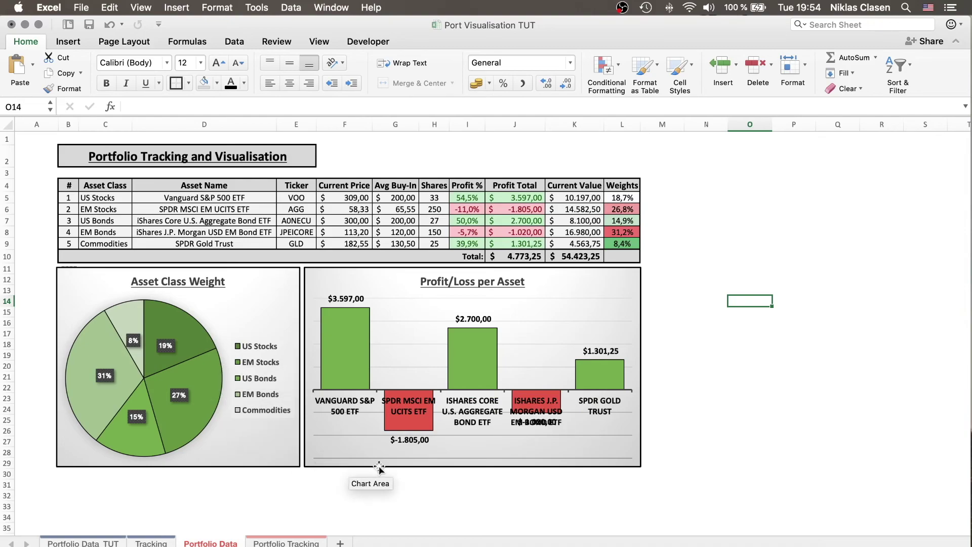
click(83, 543)
mouse_move(590, 369)
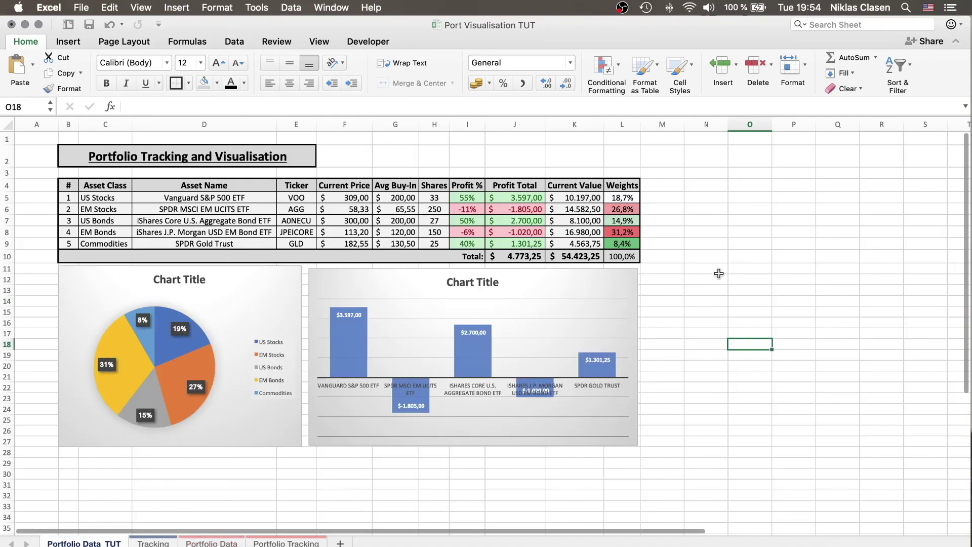
click(746, 257)
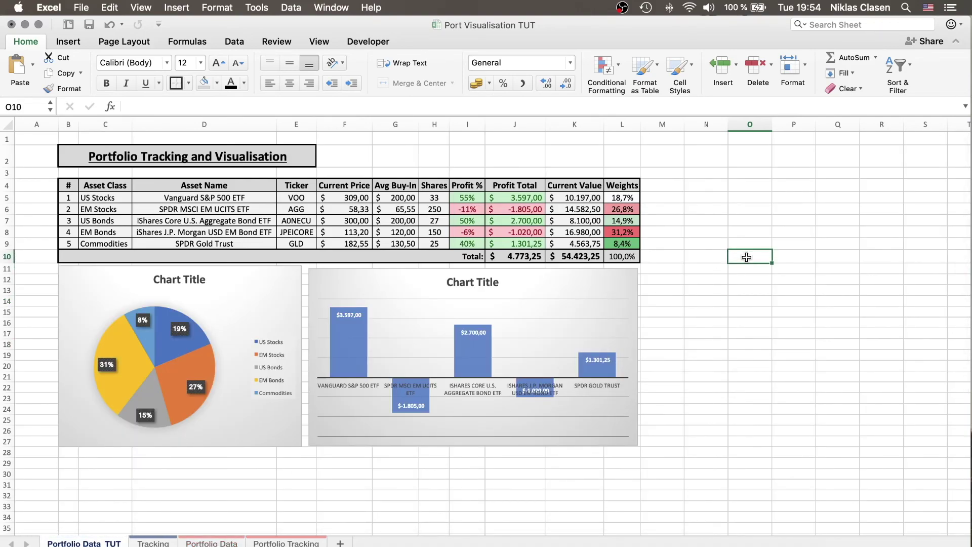